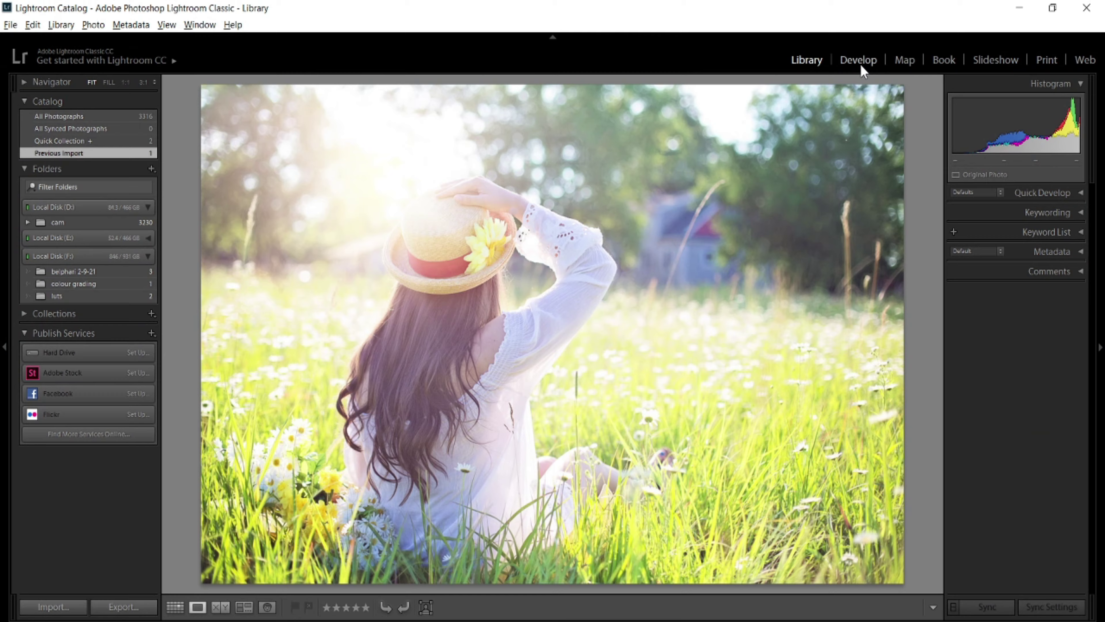
Switch the straw-hat meadow portrait into the Develop module
left_click(858, 61)
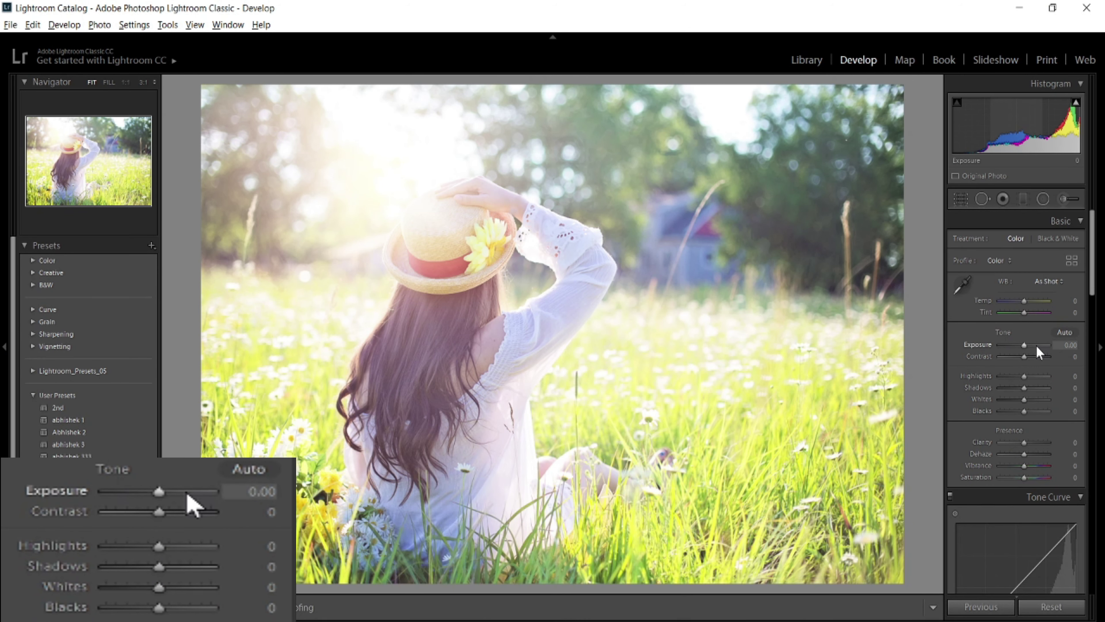
Set Exposure to -1.55, Contrast to +2 and Highlights to +2 in the Basic panel
left_click_drag(1024, 345, 1017, 347)
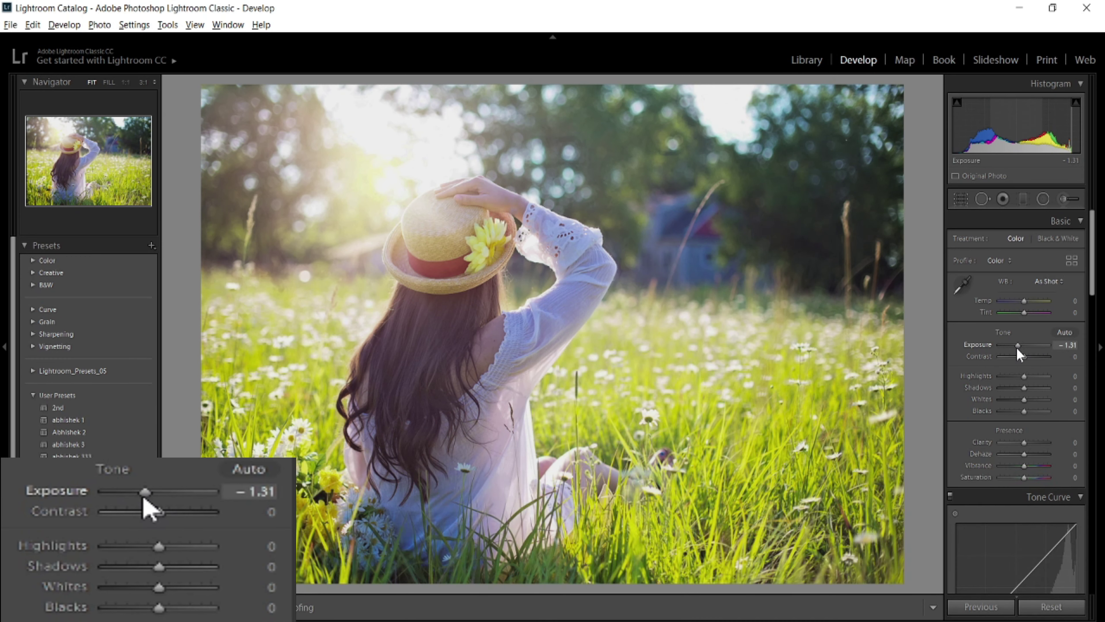
left_click(1067, 344)
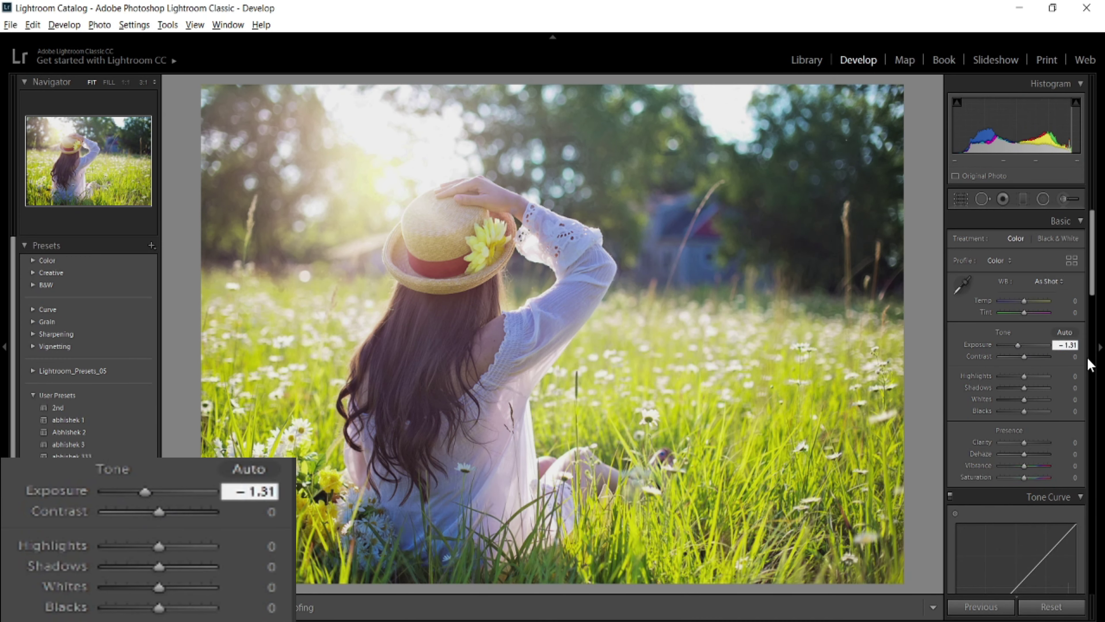
key("BackSpace")
key("BackSpace")
type("55")
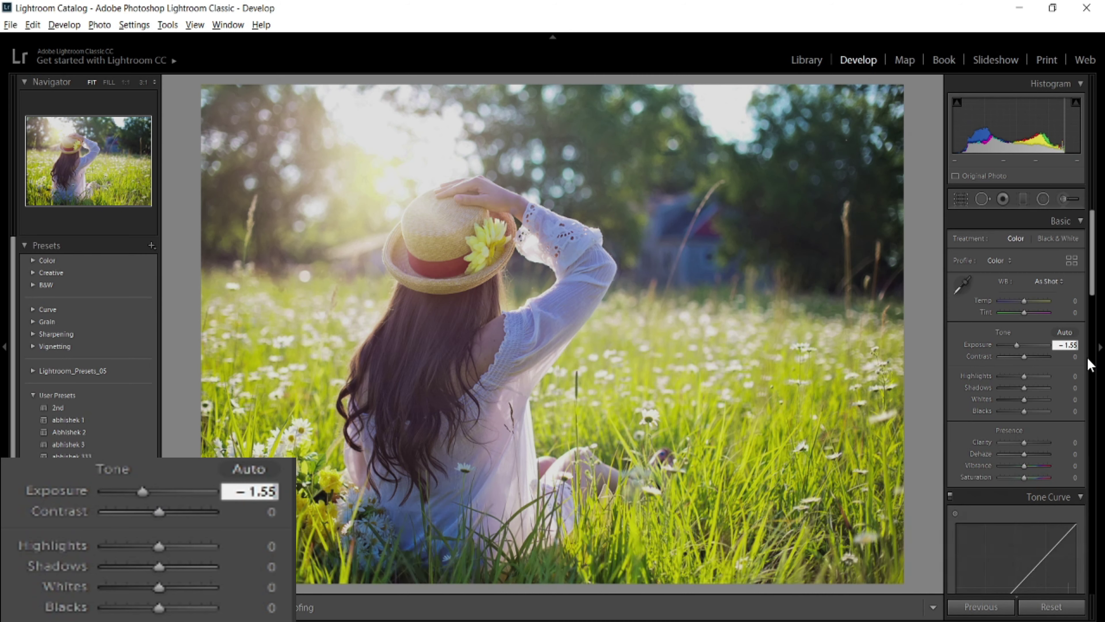
key("Return")
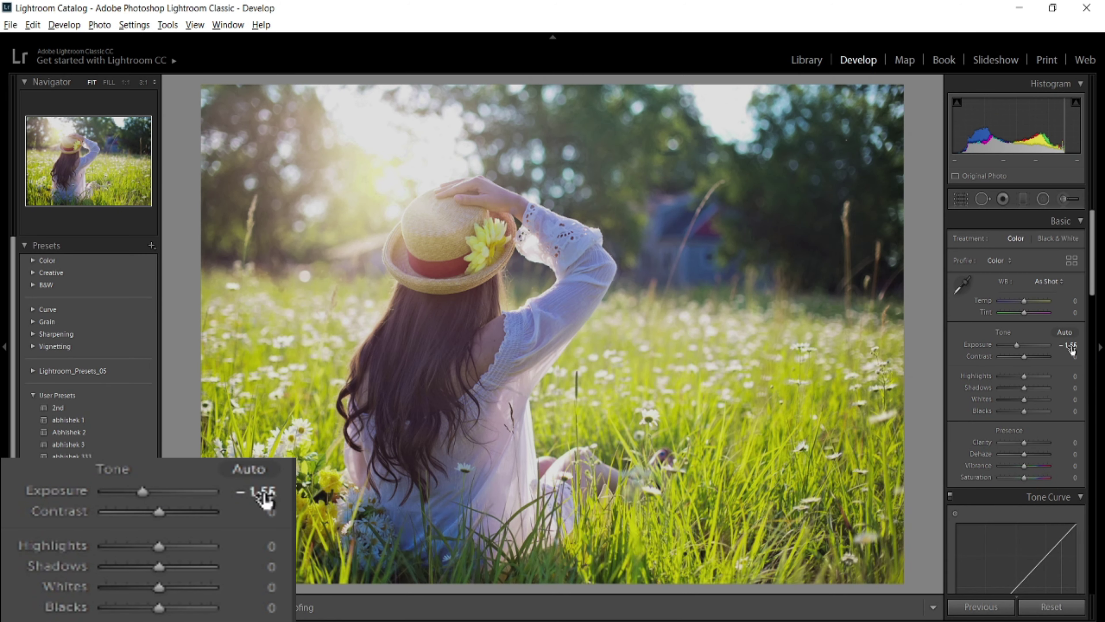
left_click(1068, 357)
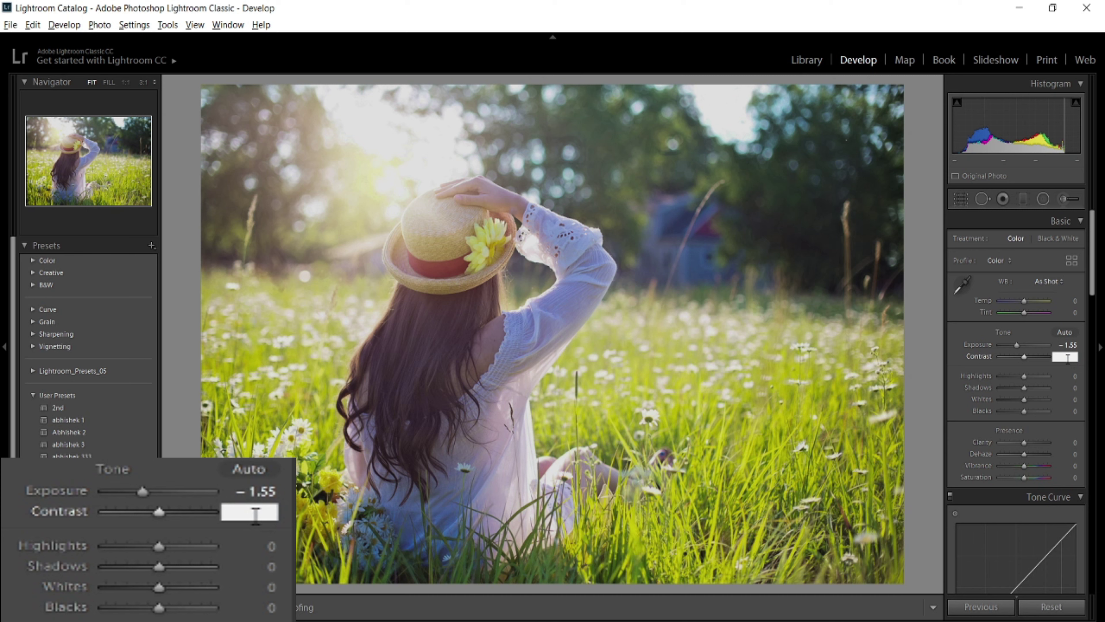
type("2")
key("Return")
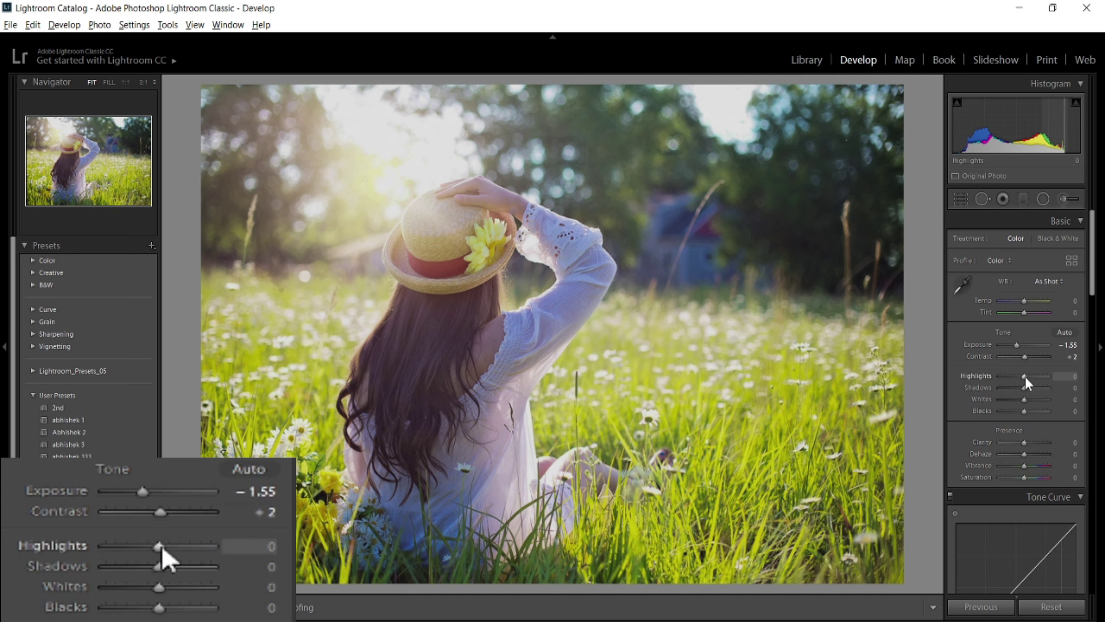
left_click(1066, 377)
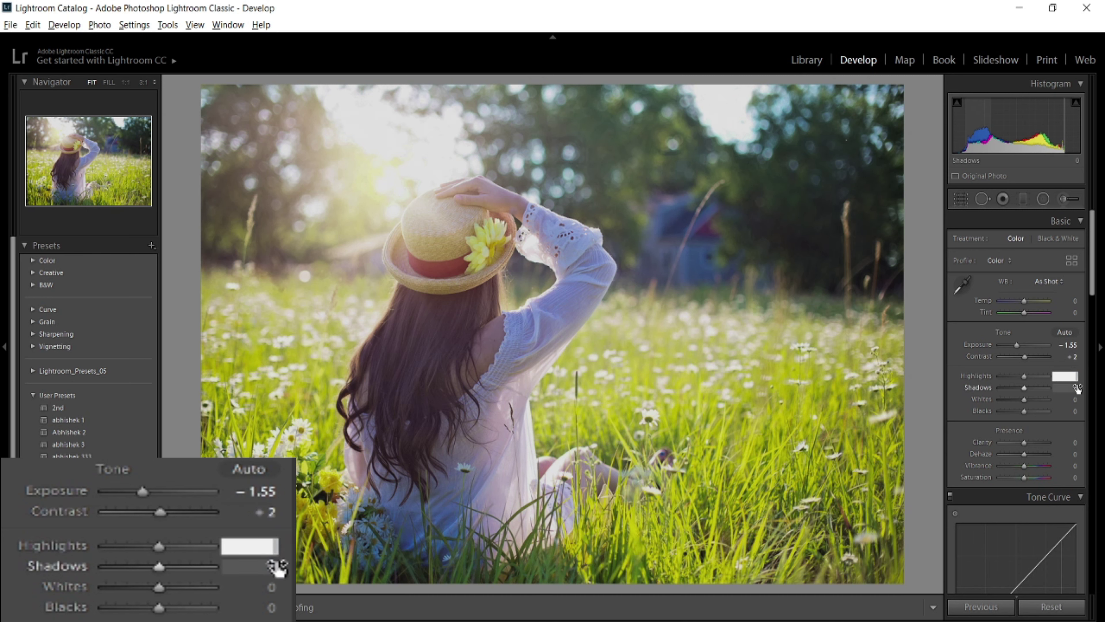
type("-2")
key("Return")
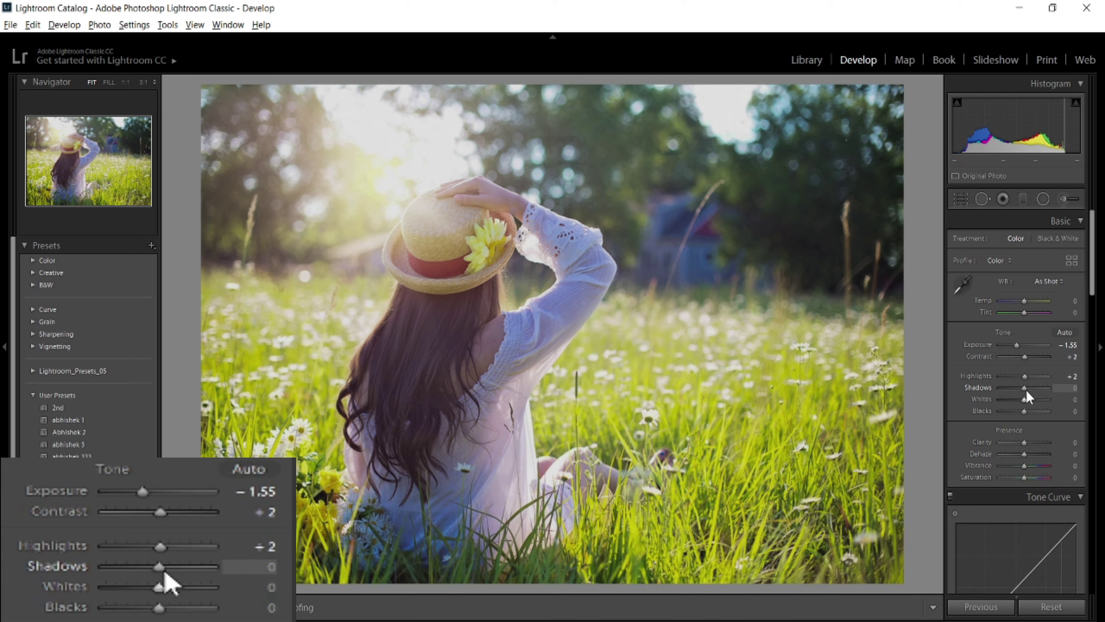
Pull Shadows down to -60 and raise Whites to +14
left_click_drag(1025, 389, 1011, 393)
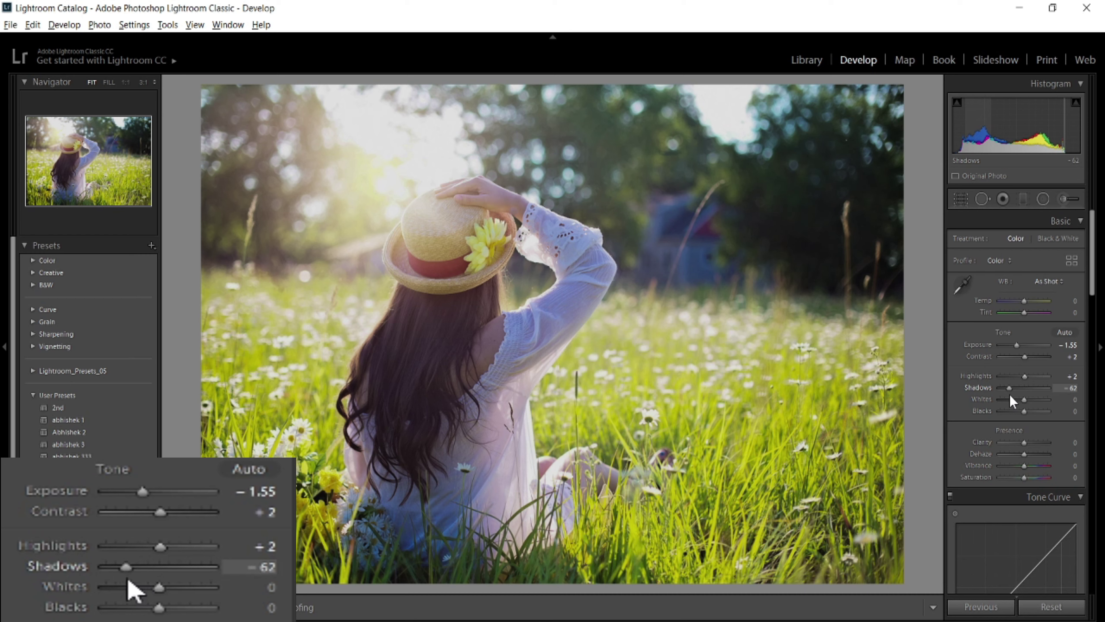
left_click(1069, 388)
key("BackSpace")
type("-60")
key("Return")
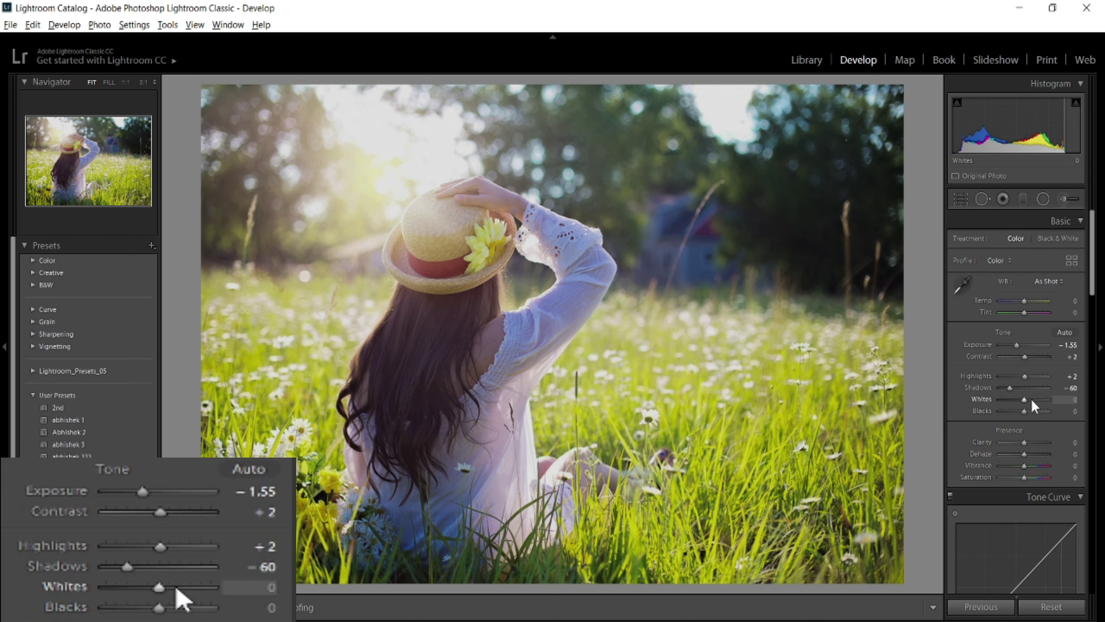
left_click_drag(1031, 399, 1030, 401)
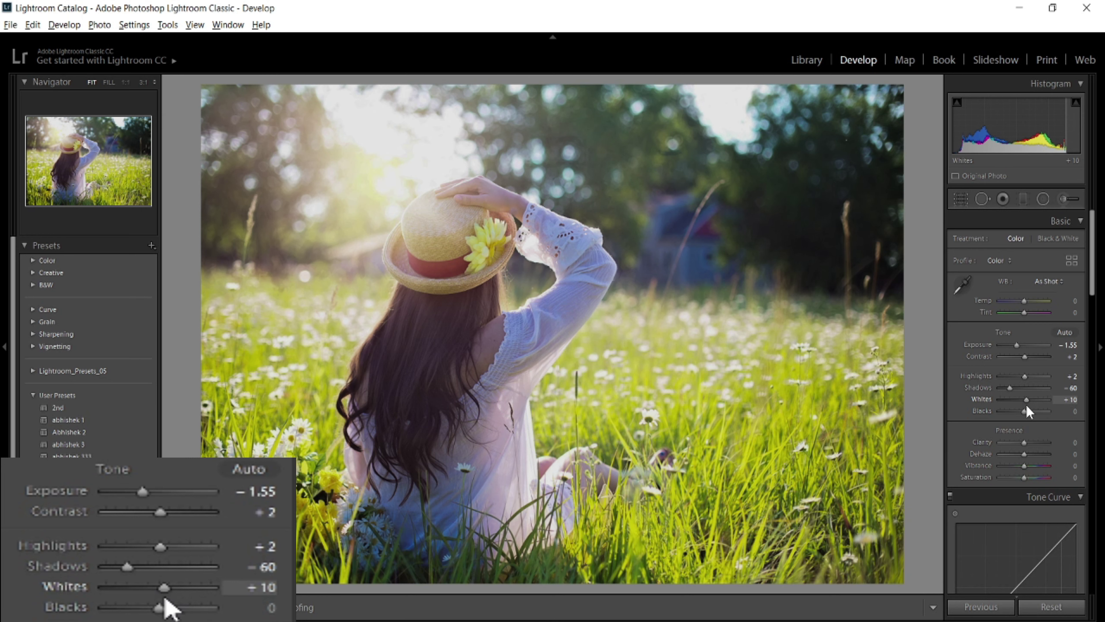
left_click_drag(1031, 401, 1033, 405)
left_click(1074, 400)
type("14")
key("Return")
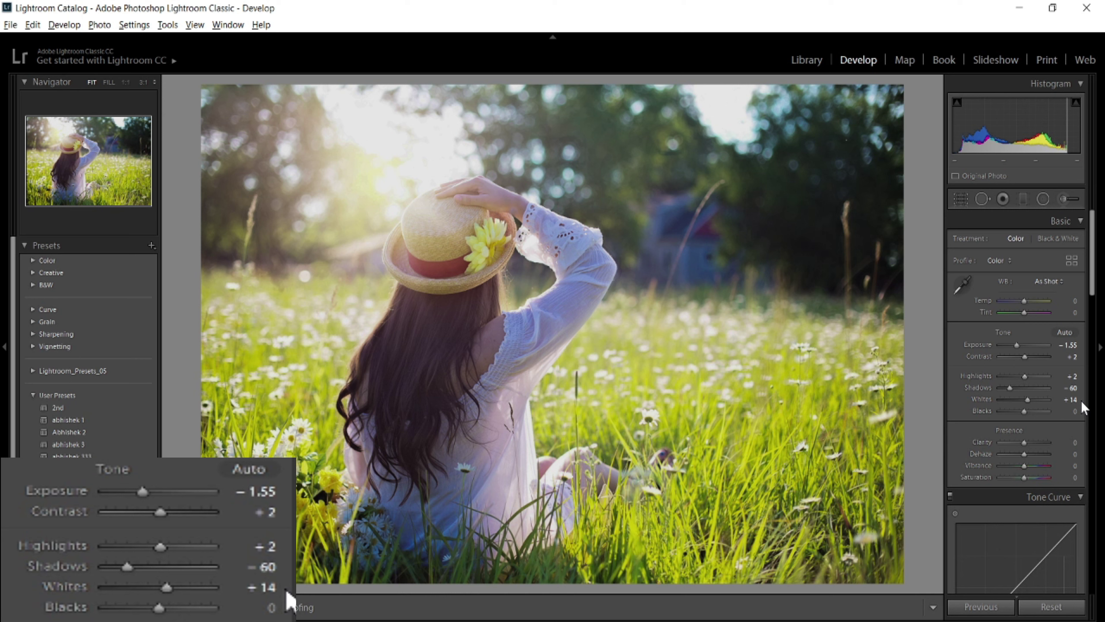
Set Blacks to -29 after trying -38
left_click(1066, 411)
type("-38")
key("Return")
left_click_drag(1015, 411, 1019, 410)
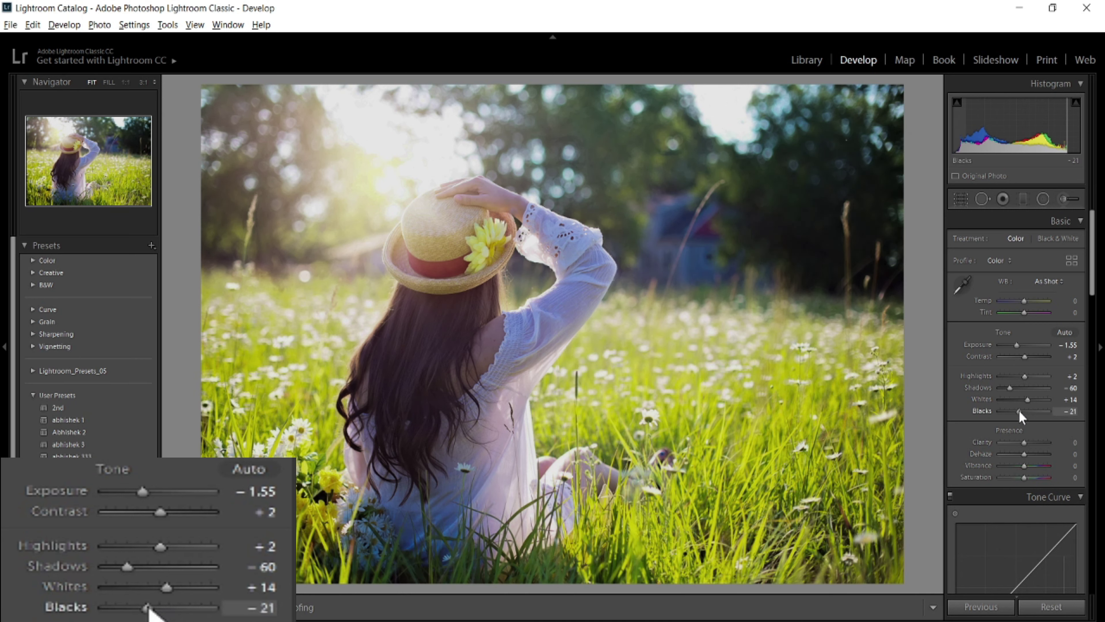
left_click(1071, 411)
type("-29")
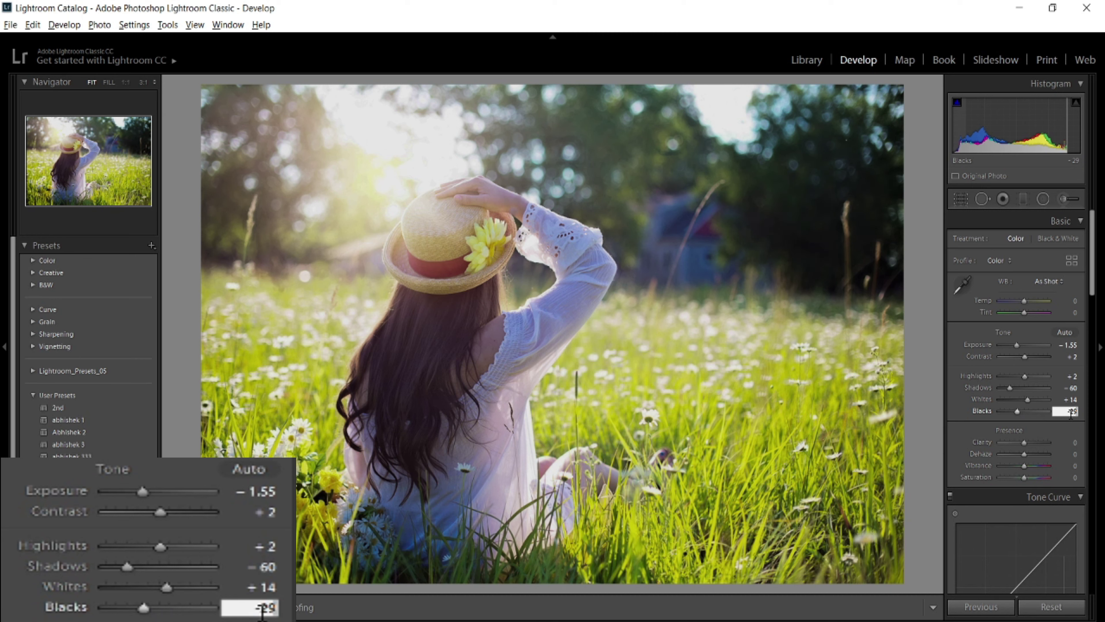
key("Return")
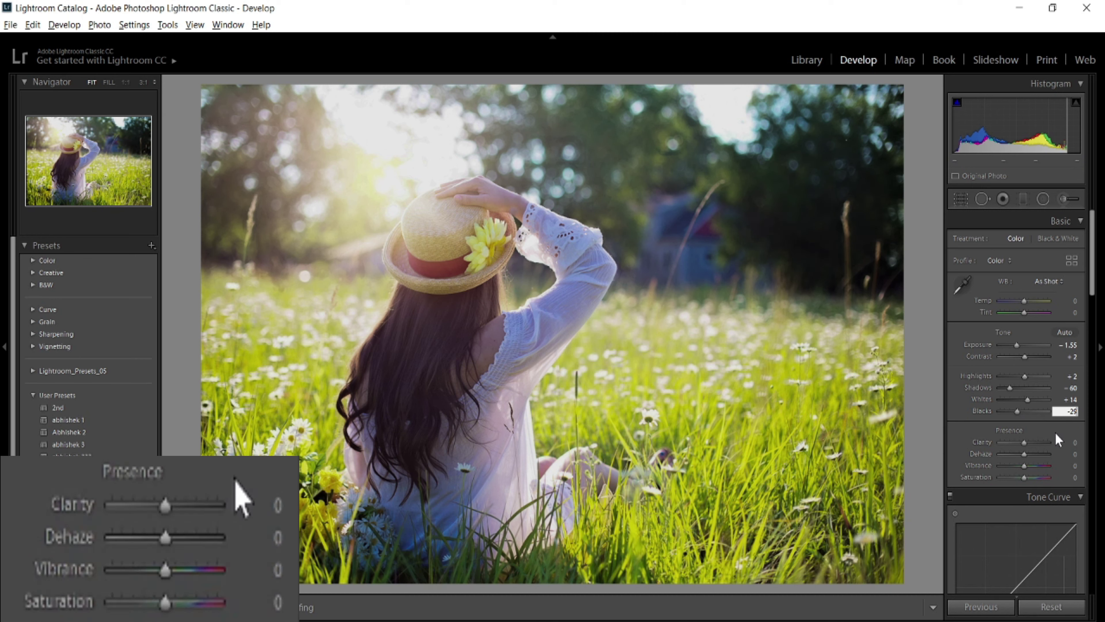
Set Presence Clarity to +20 and Dehaze to -7
left_click(1029, 443)
left_click_drag(1028, 442, 1030, 447)
left_click(1077, 442)
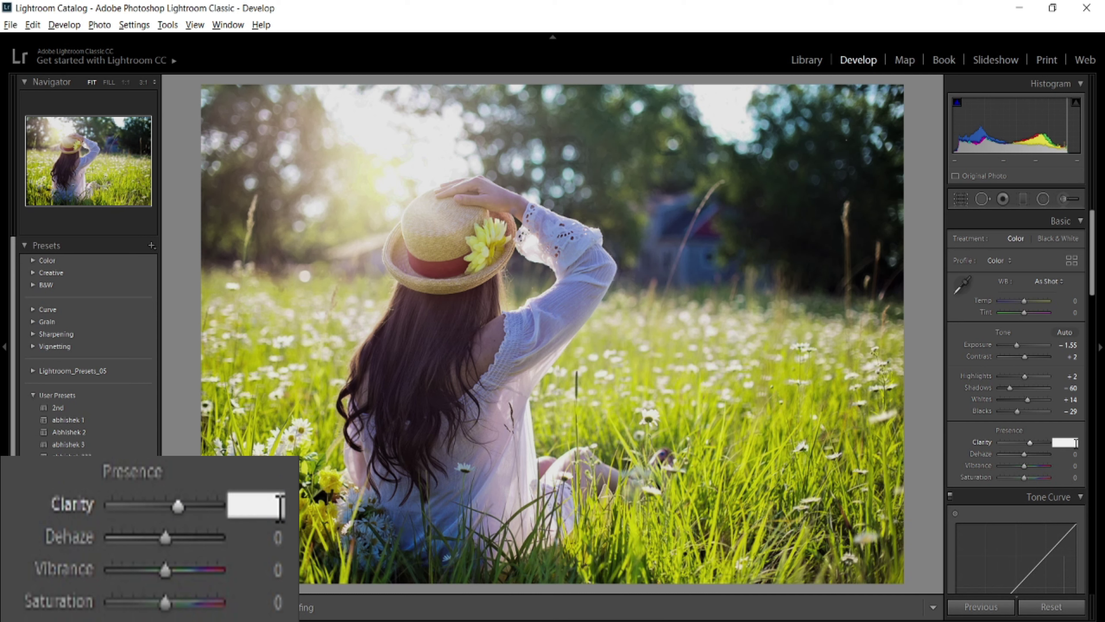
type("20")
key("Return")
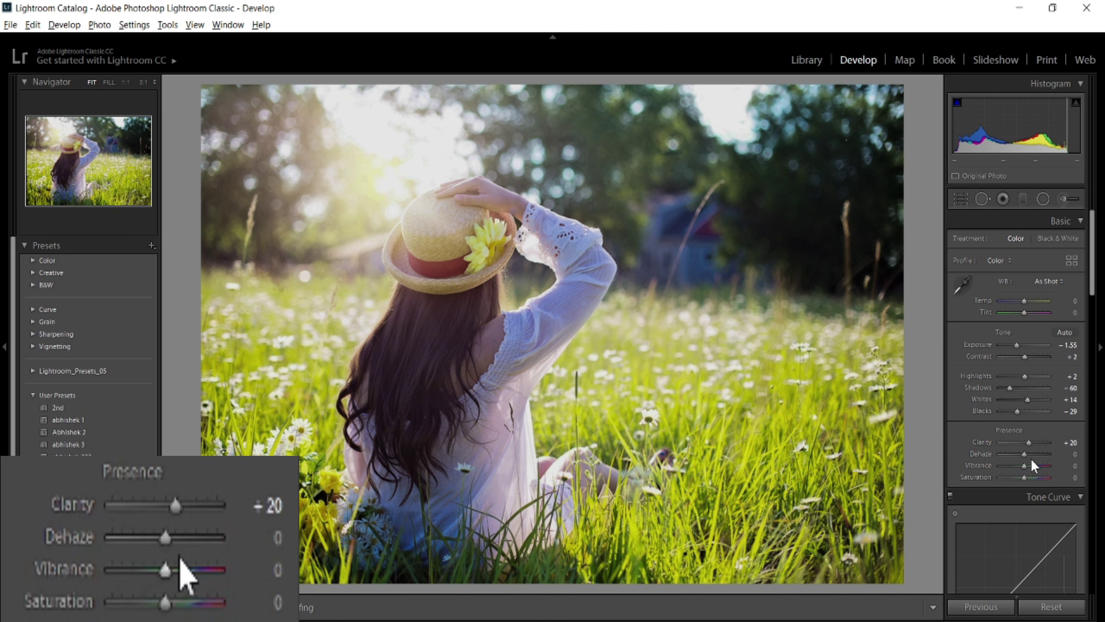
left_click(1072, 455)
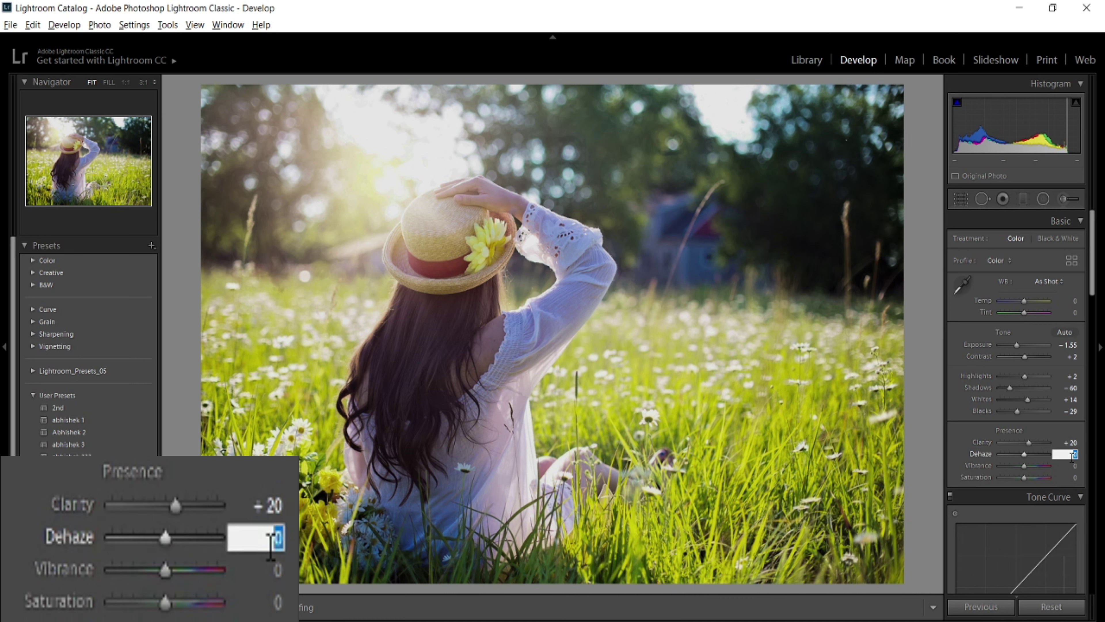
type("-7")
key("Return")
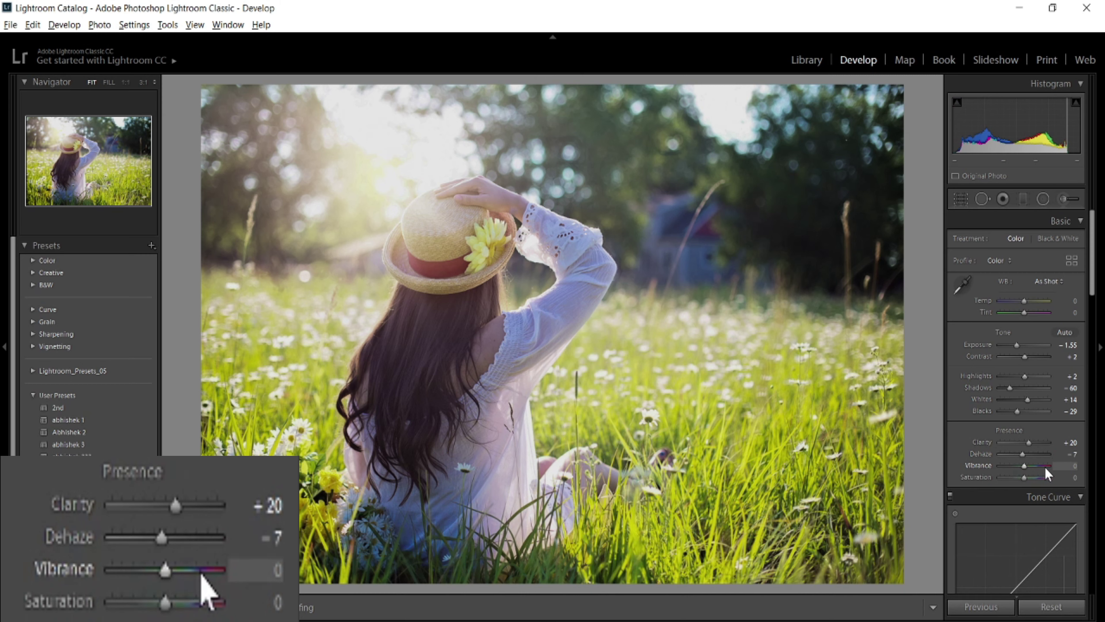
Set the Tone Curve region Highlights to -7 and Lights to +15
scroll(1094, 291, "down", 5)
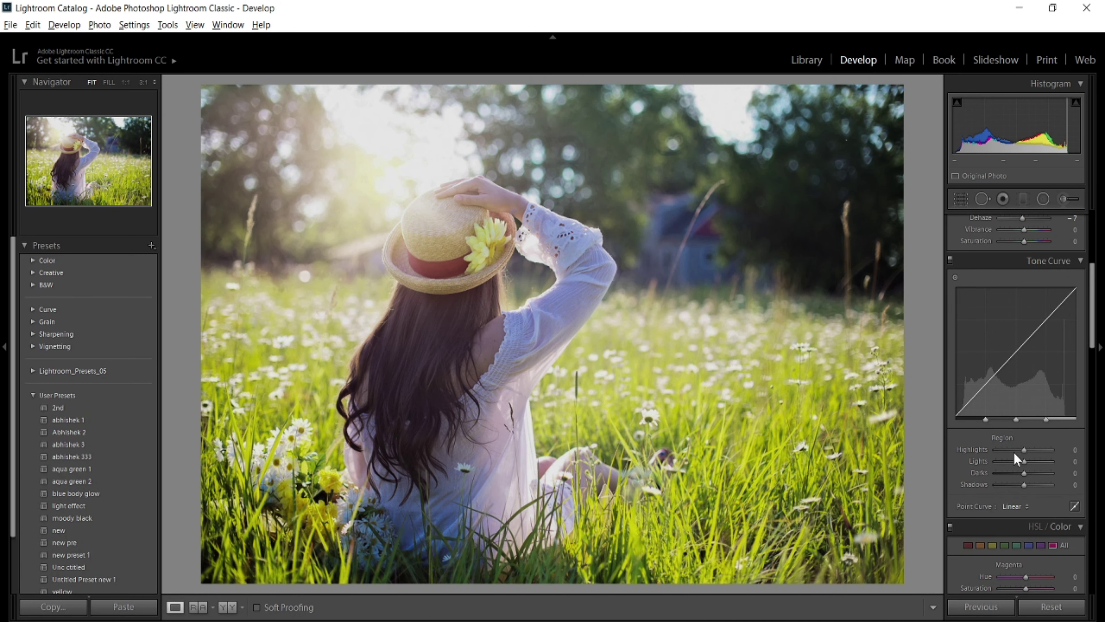
left_click_drag(1017, 450, 1021, 451)
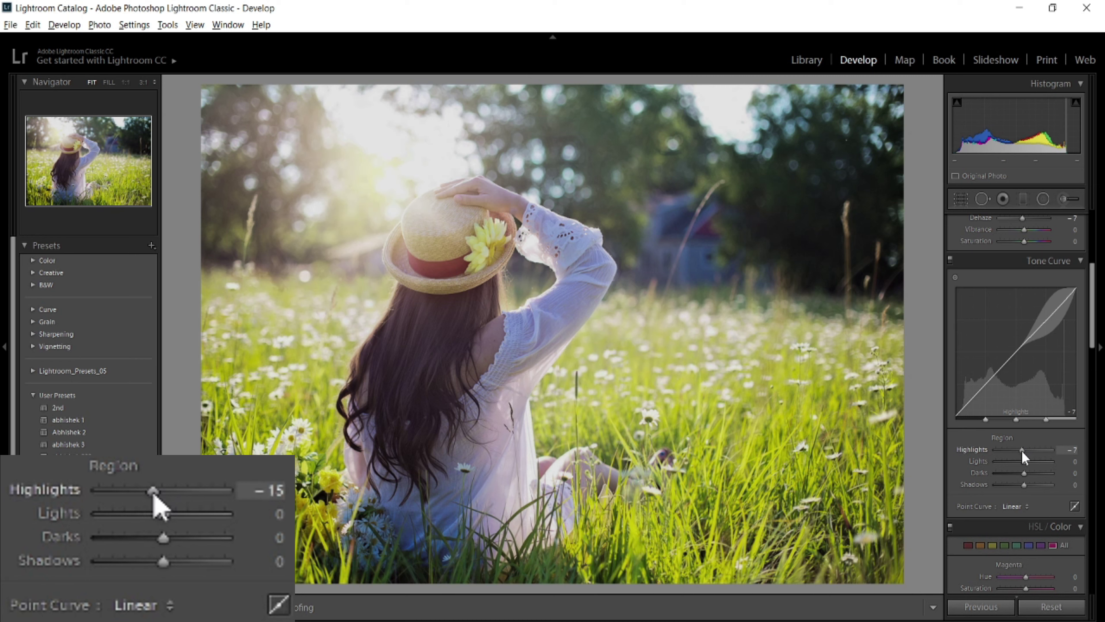
left_click(1075, 449)
type("-7")
key("Return")
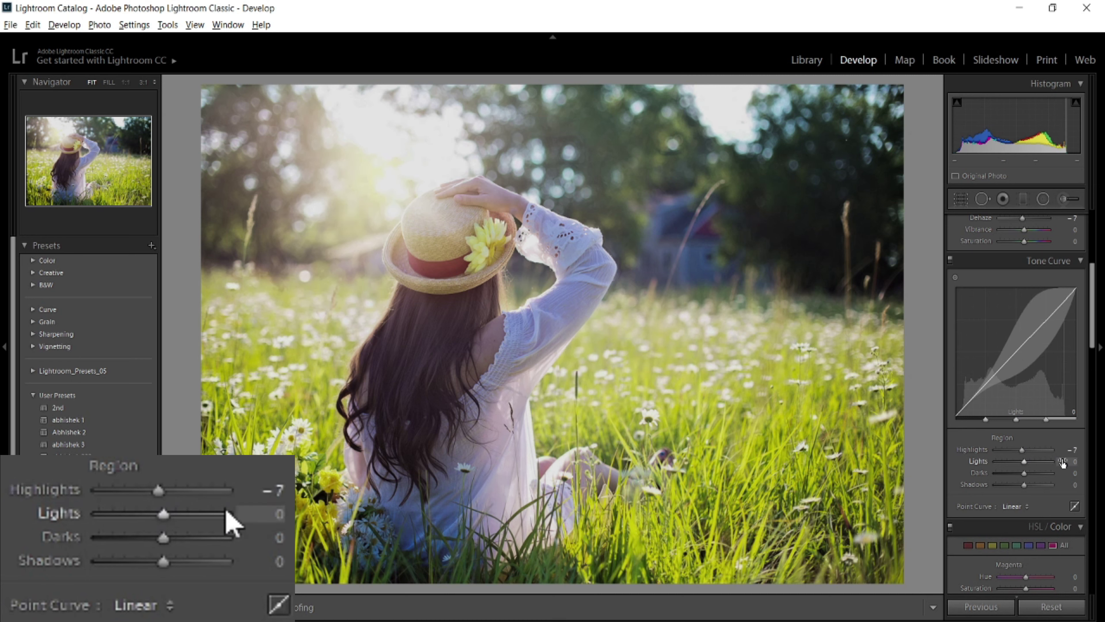
left_click(1066, 463)
type("15")
key("Return")
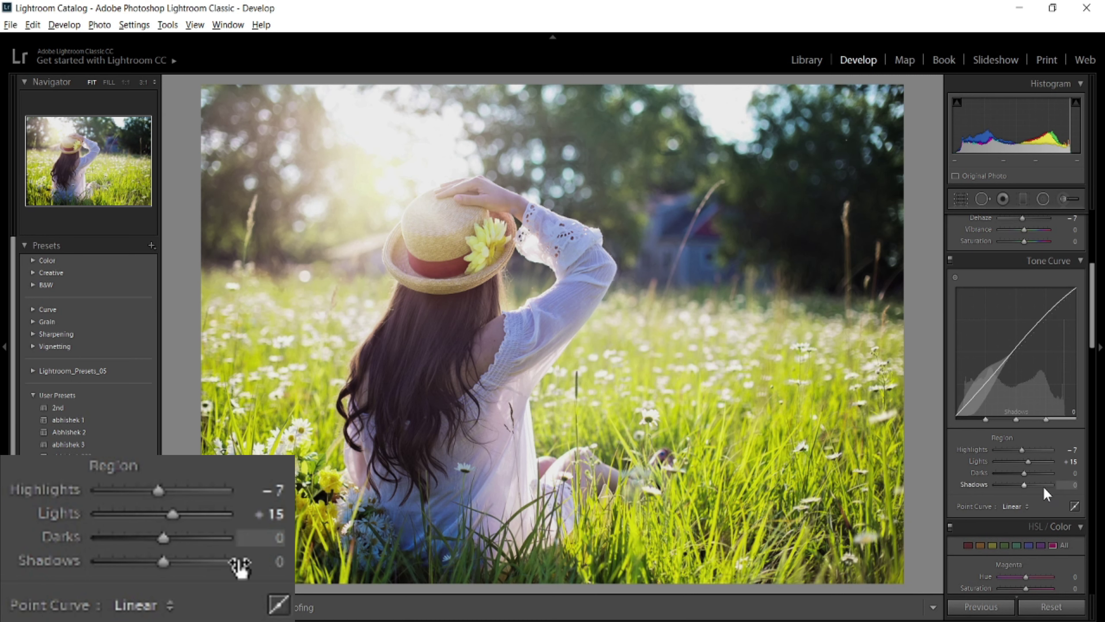
Set the Tone Curve Darks to +1 and Shadows to -22
left_click(1068, 473)
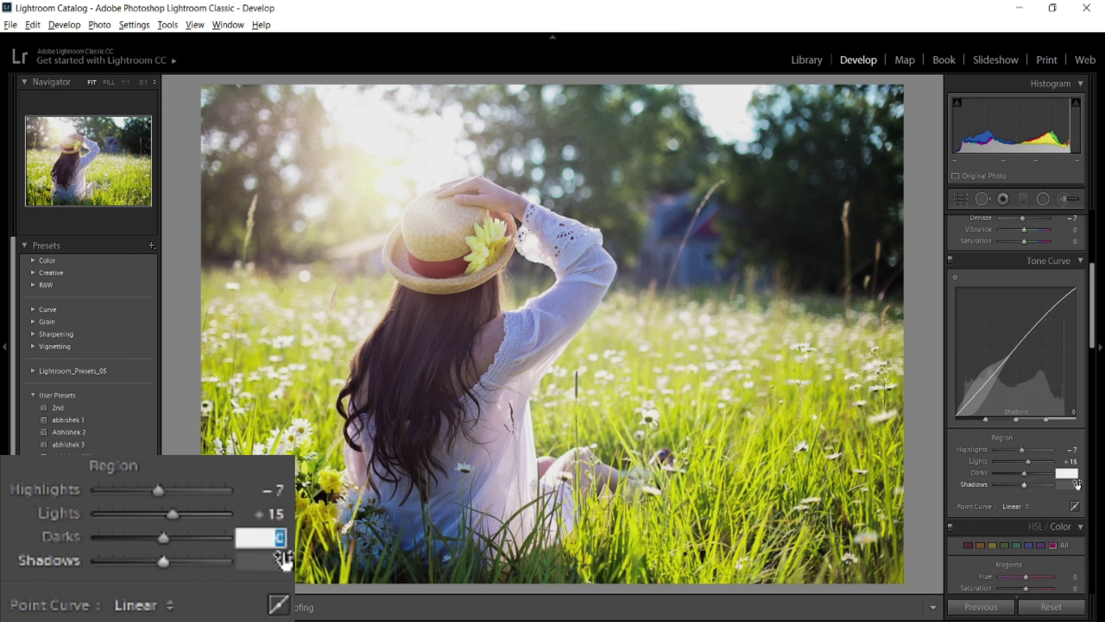
type("1")
key("Return")
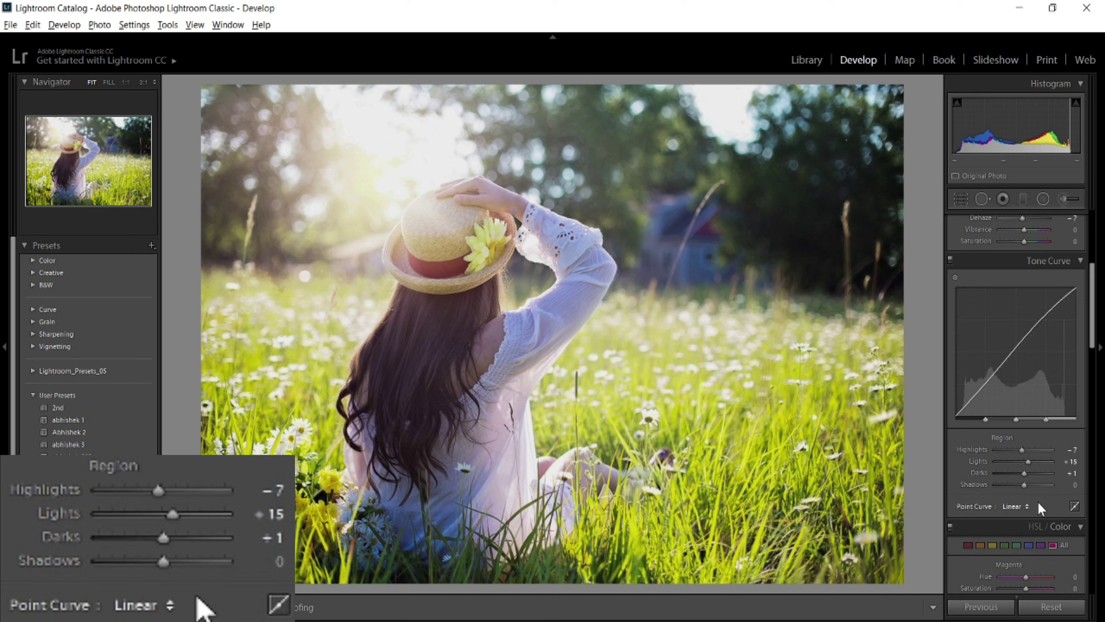
left_click(1073, 484)
type("-22")
key("Return")
Raise Red saturation to +35 in the HSL/Color panel
scroll(1087, 369, "down", 3)
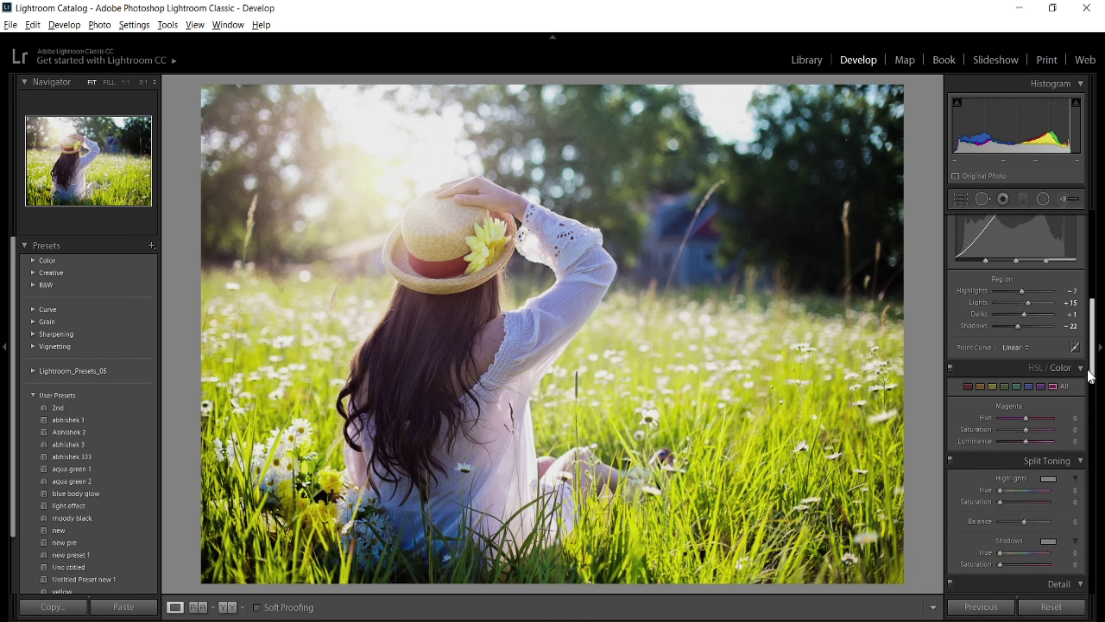
scroll(1087, 368, "down", 1)
left_click(968, 367)
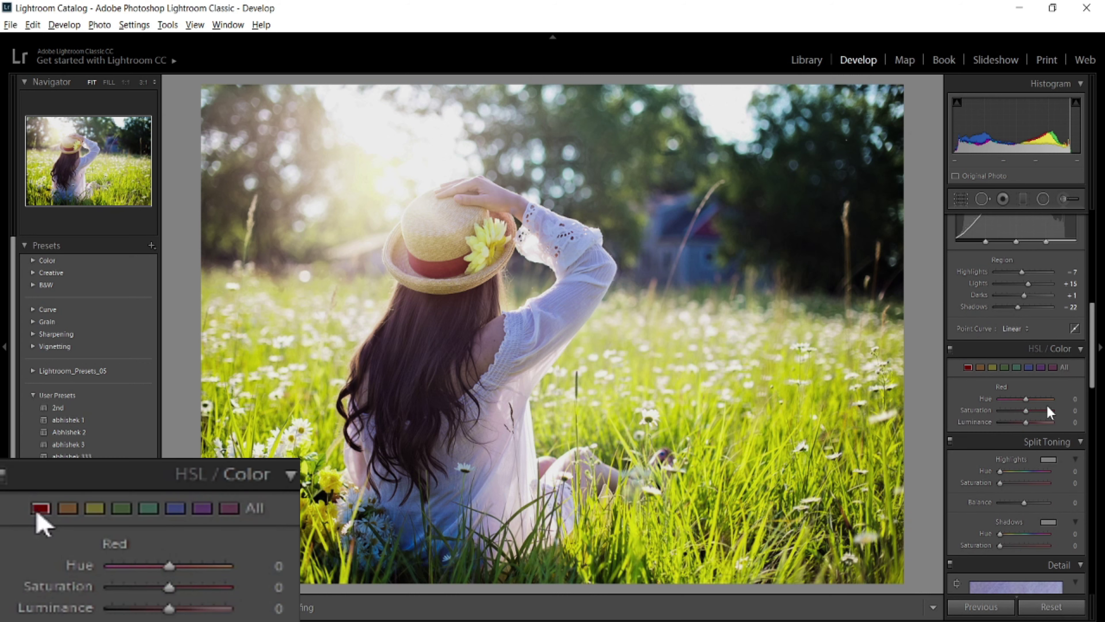
left_click(1074, 410)
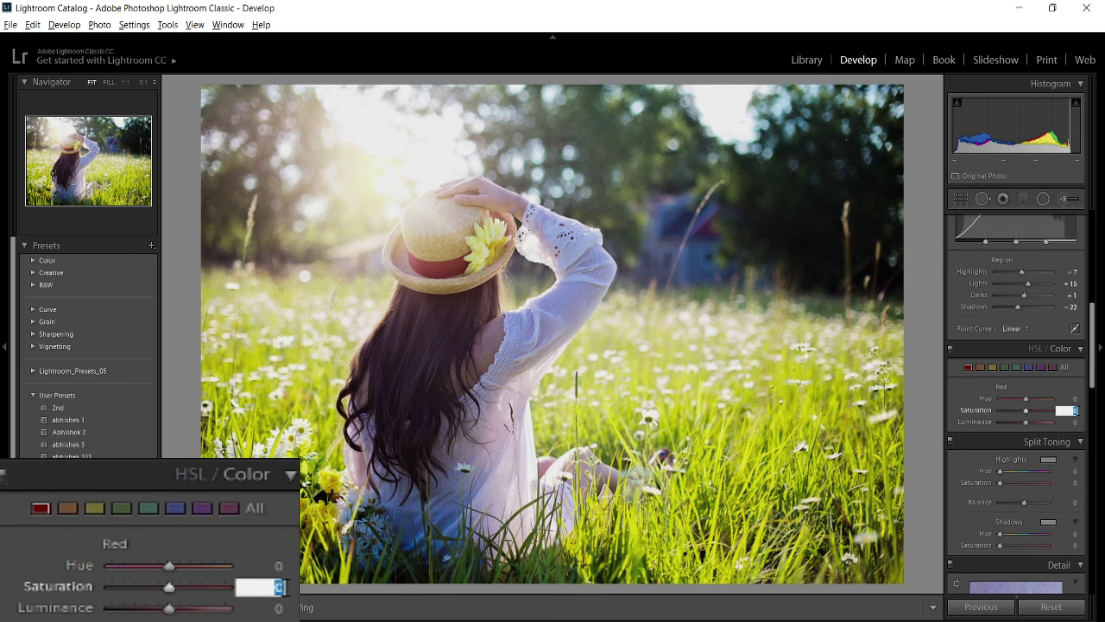
type("35")
key("Return")
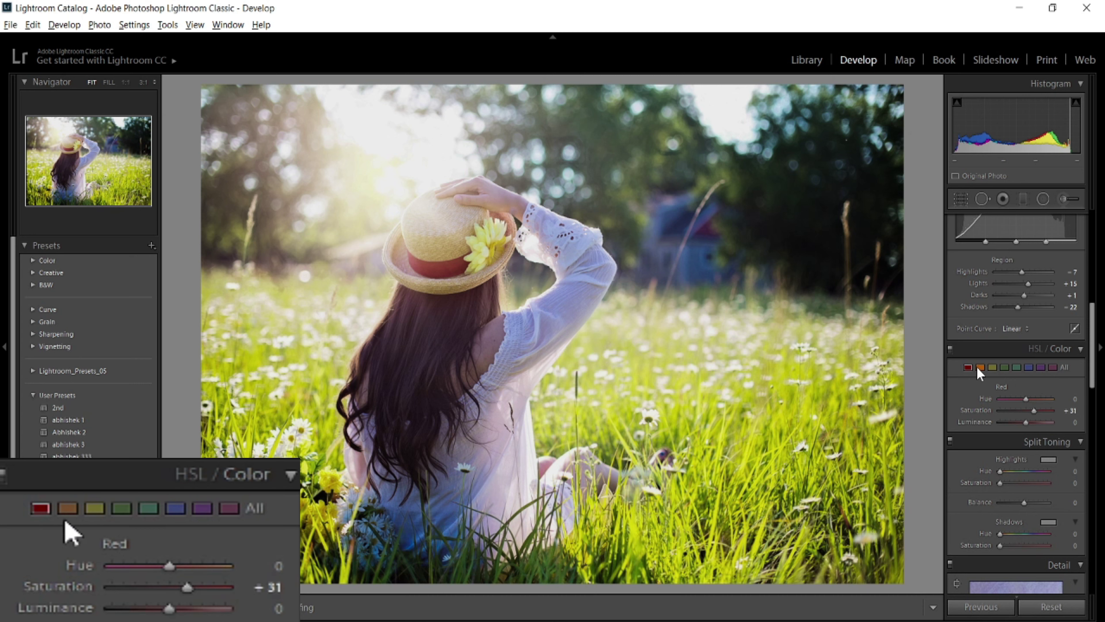
Lower Orange saturation to -11 and Orange luminance to -13
left_click(980, 367)
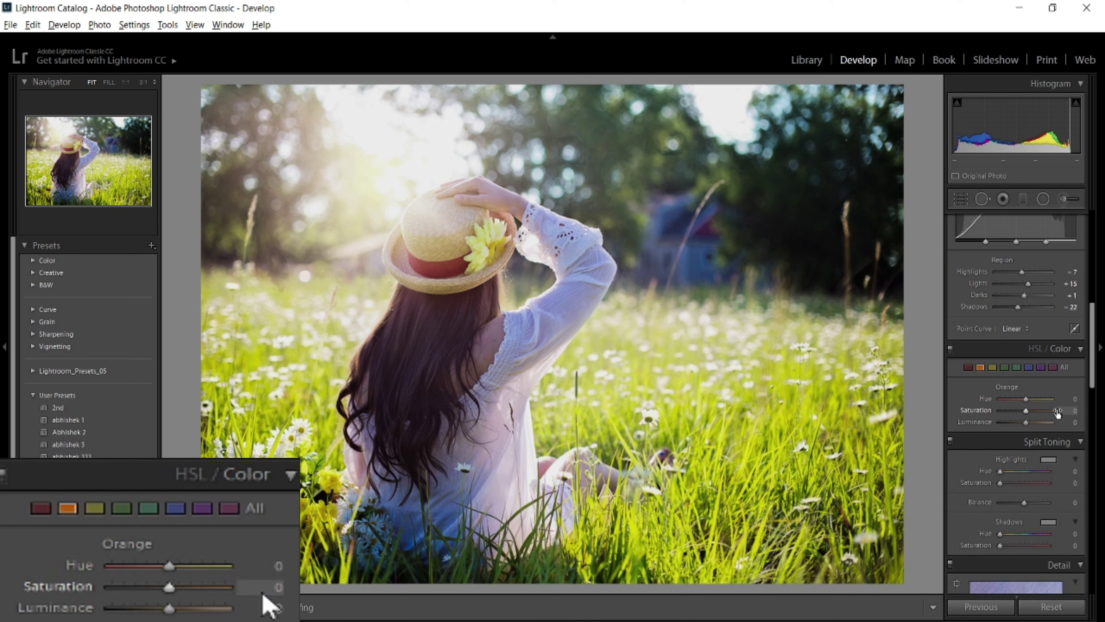
left_click(1074, 411)
type("-11")
key("Return")
left_click(1075, 421)
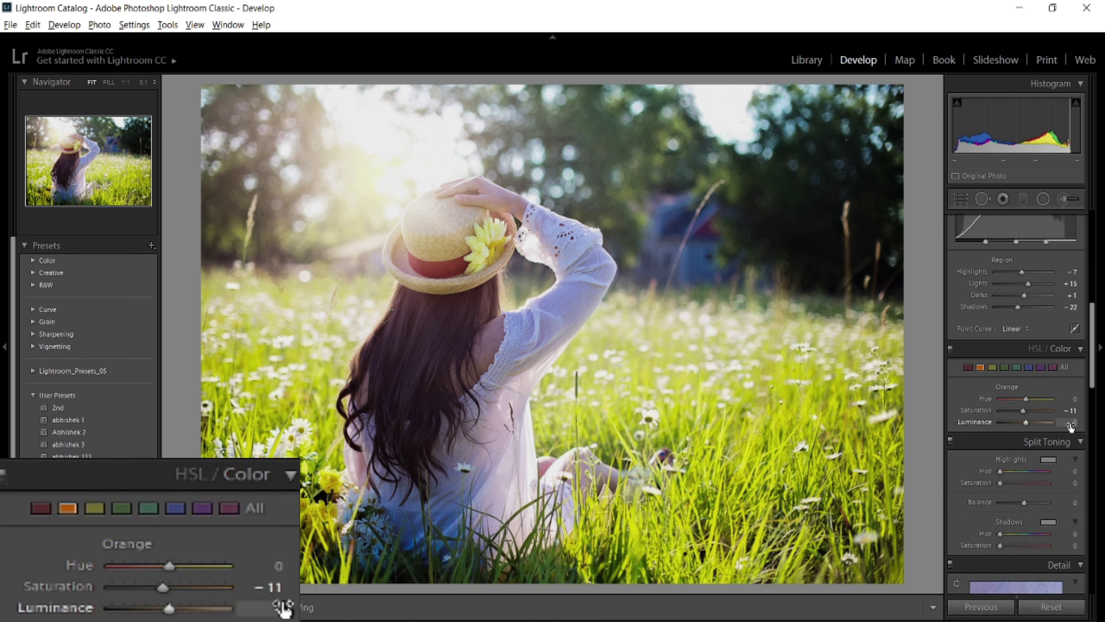
type("-13")
key("Return")
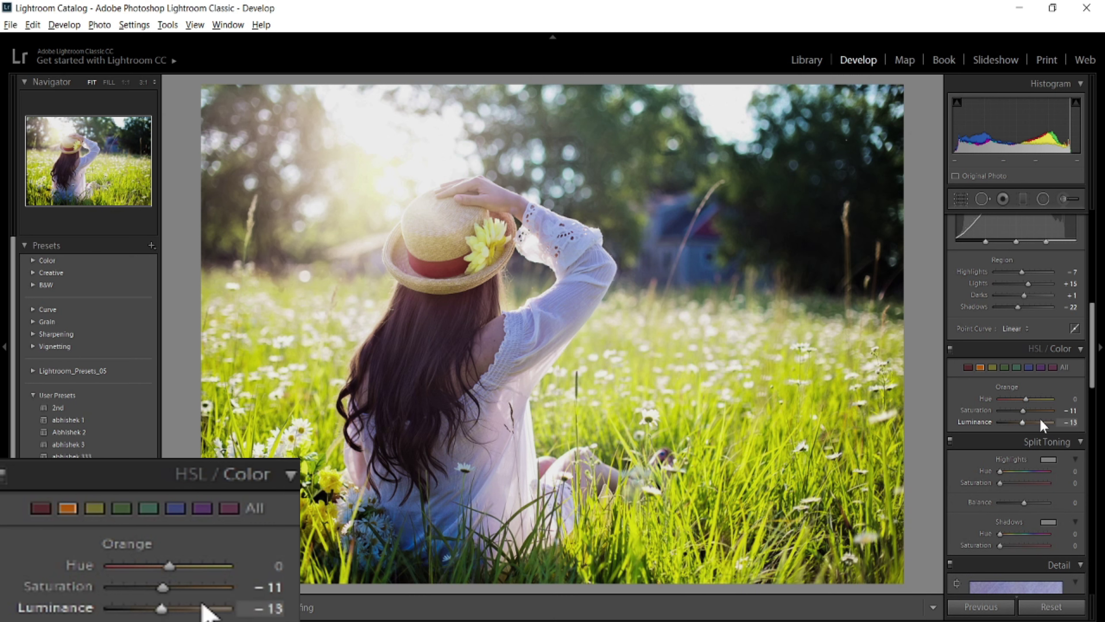
left_click(993, 367)
Set Yellow to Hue +100, Saturation -69, Luminance -56
left_click(1073, 399)
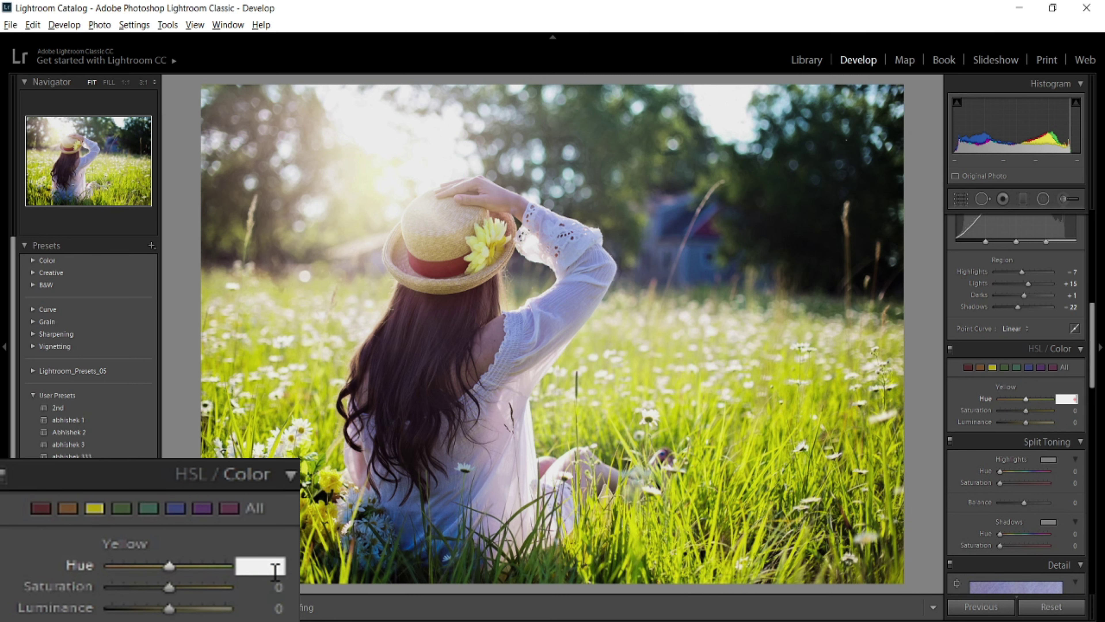
type("100")
key("Return")
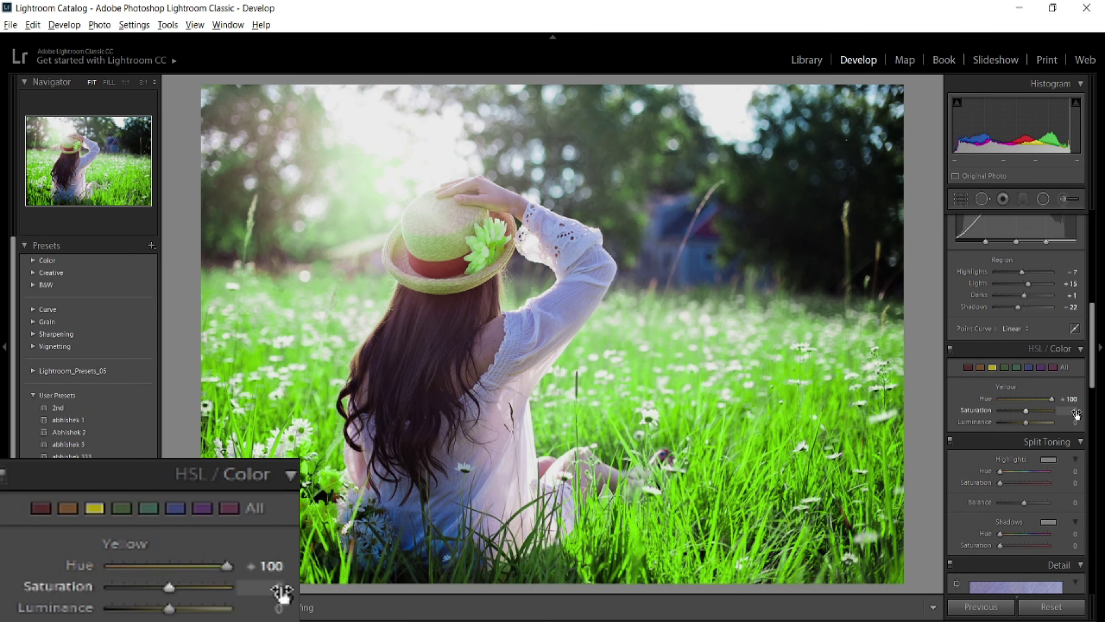
left_click(1075, 411)
type("69")
key("Tab")
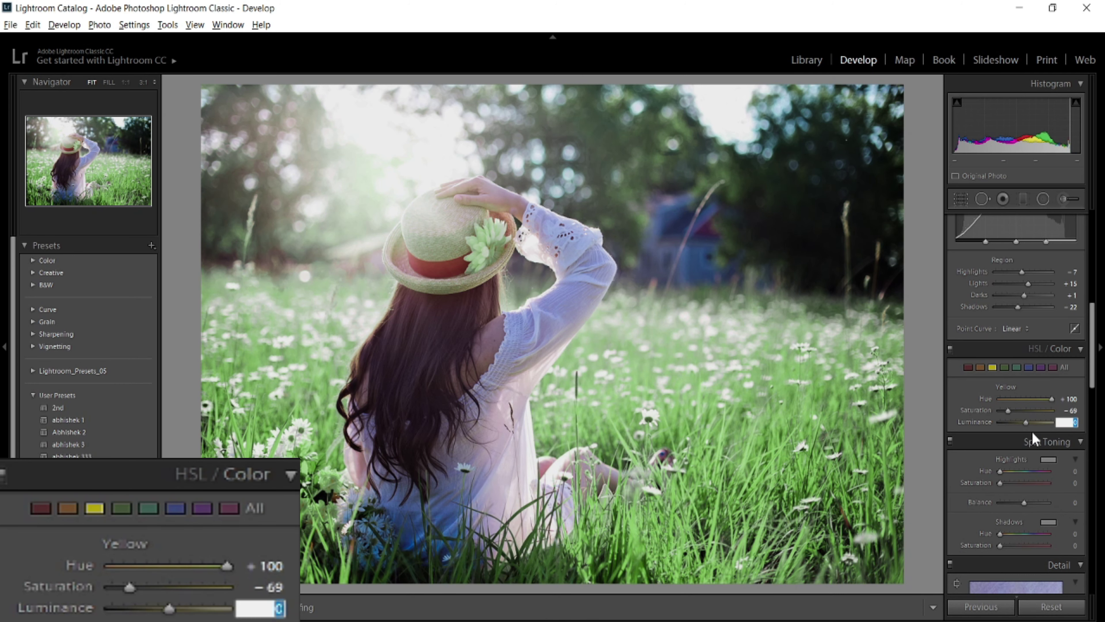
type("-56")
key("Return")
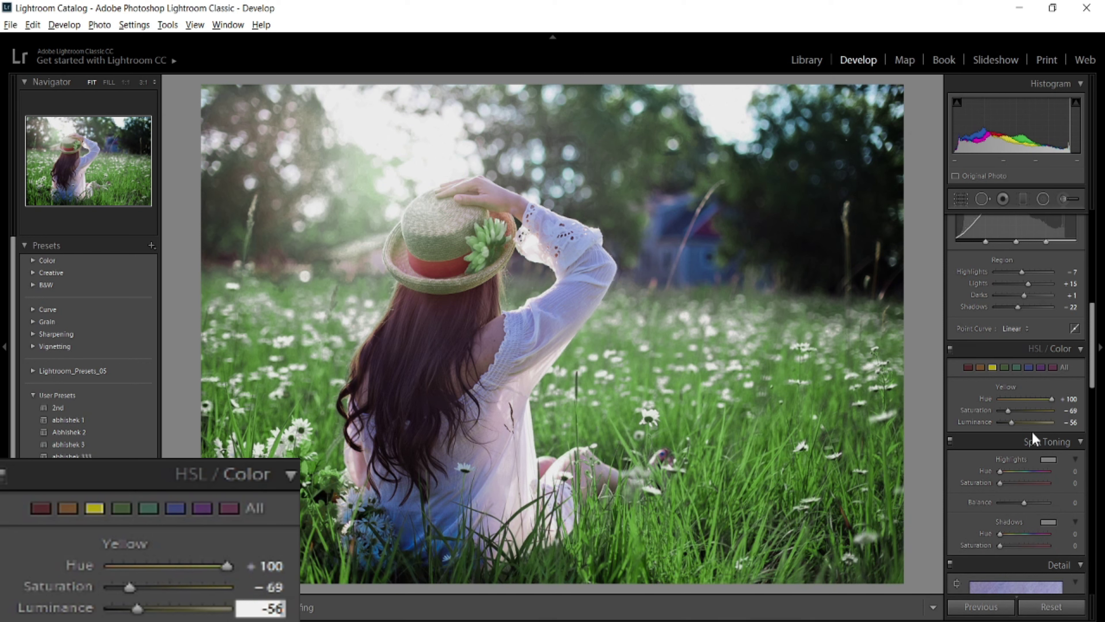
Set Green to Hue +100, Saturation -100, Luminance -70
left_click(1005, 367)
left_click(1075, 399)
type("100")
key("Return")
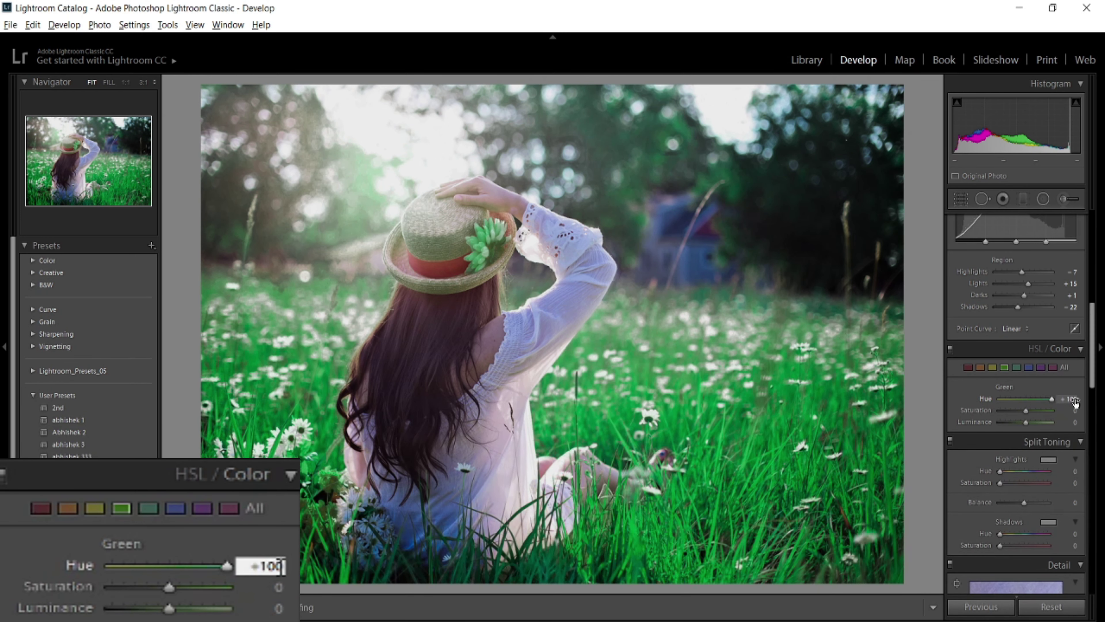
left_click(1074, 410)
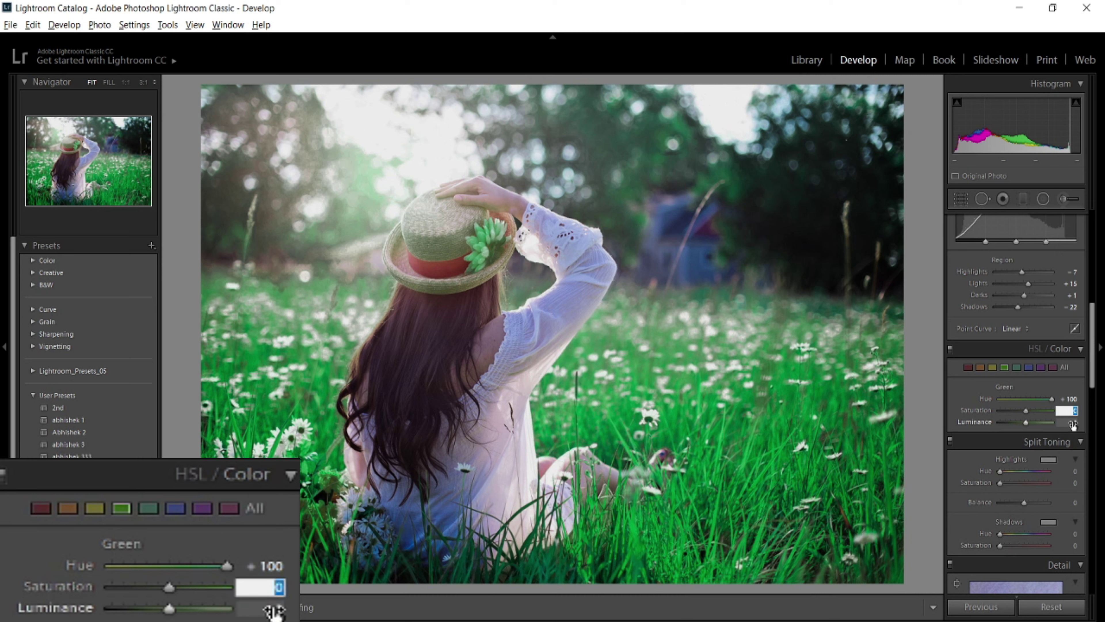
type("-100")
key("Return")
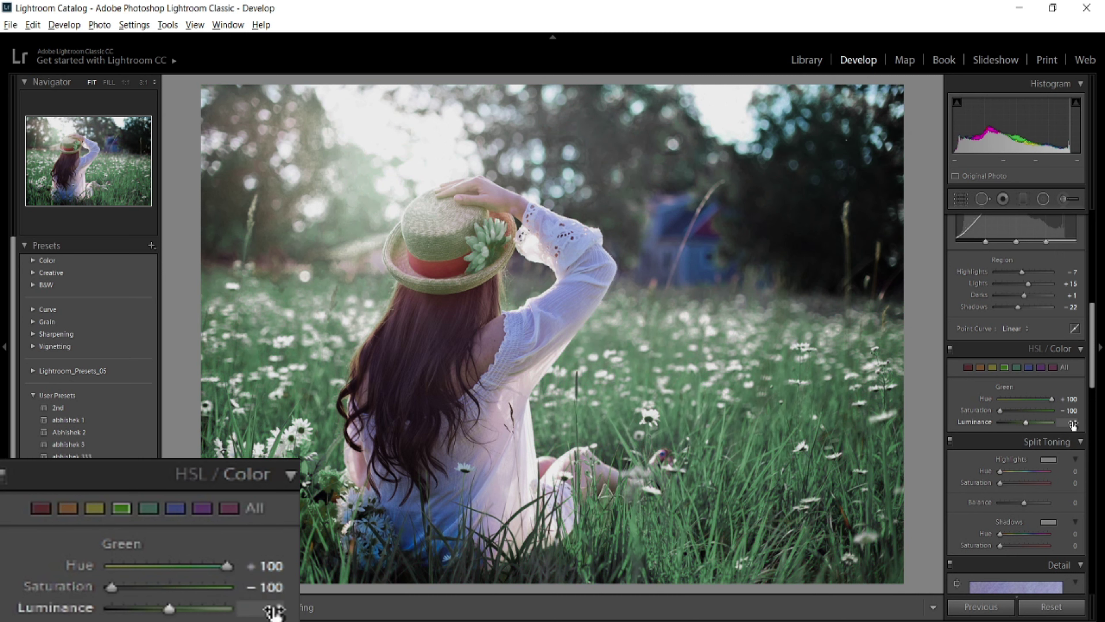
left_click(1074, 422)
type("-70")
key("Return")
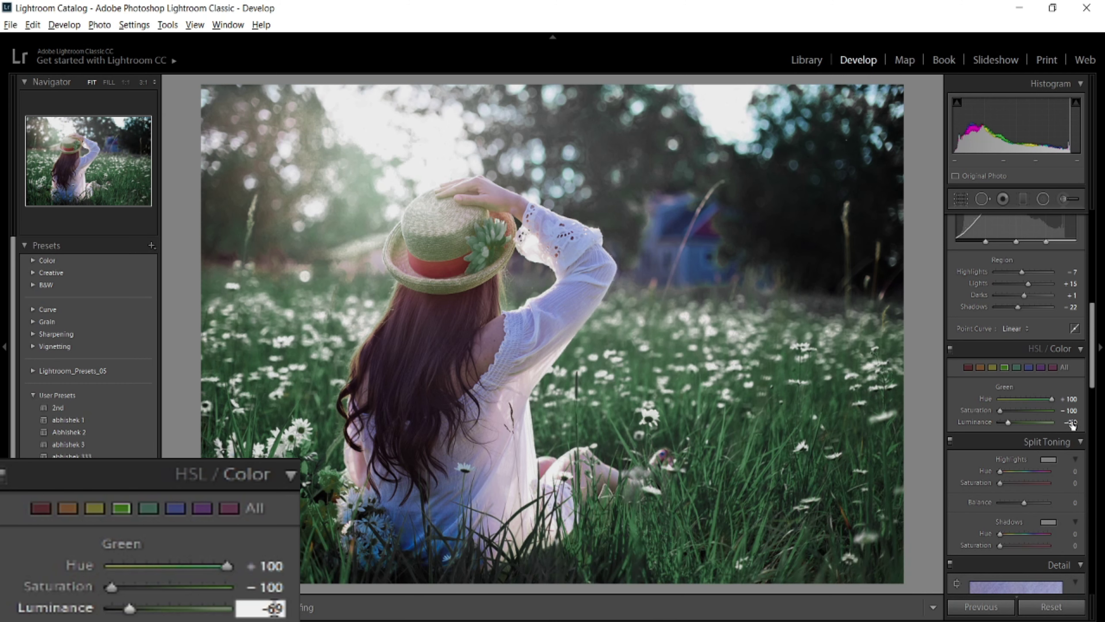
Set Aqua to Hue -58, Saturation -24, Luminance +53
left_click(1016, 367)
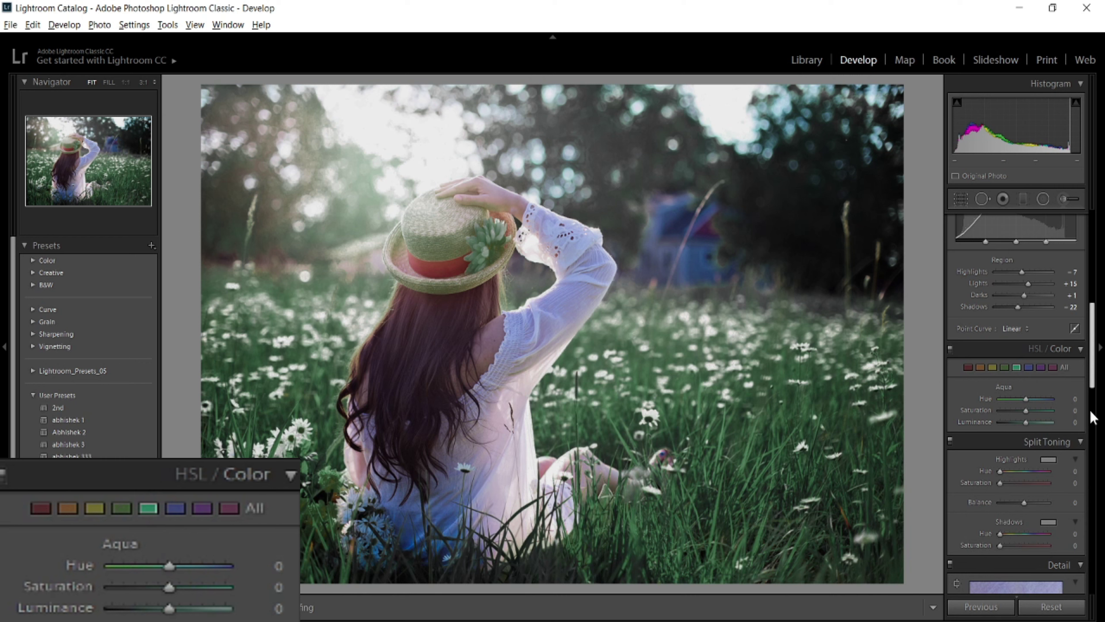
left_click(1073, 399)
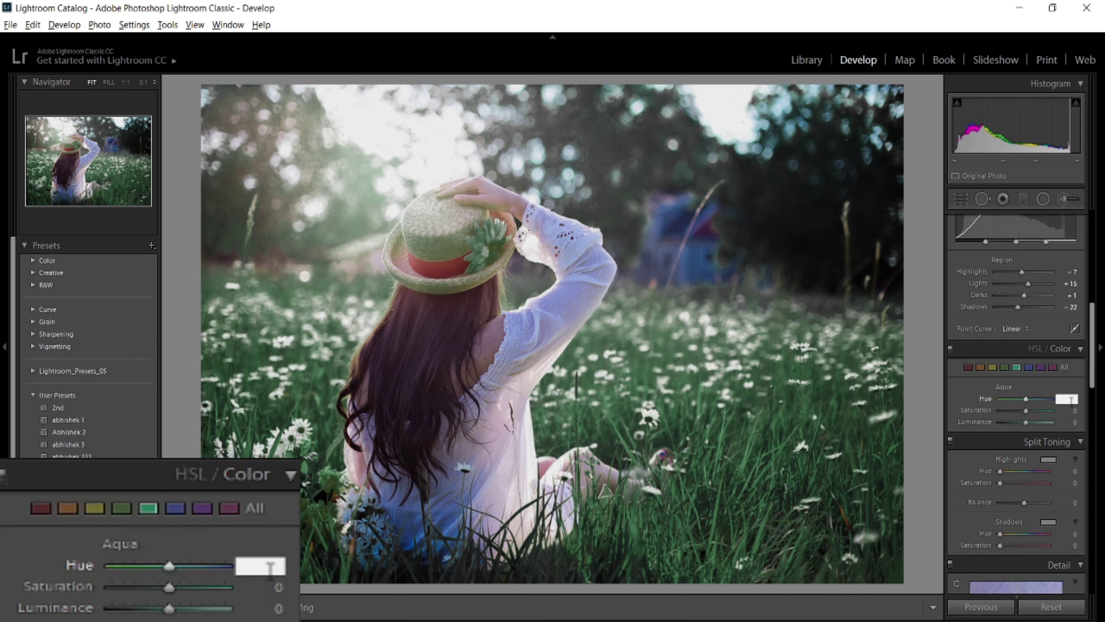
type("158")
key("Return")
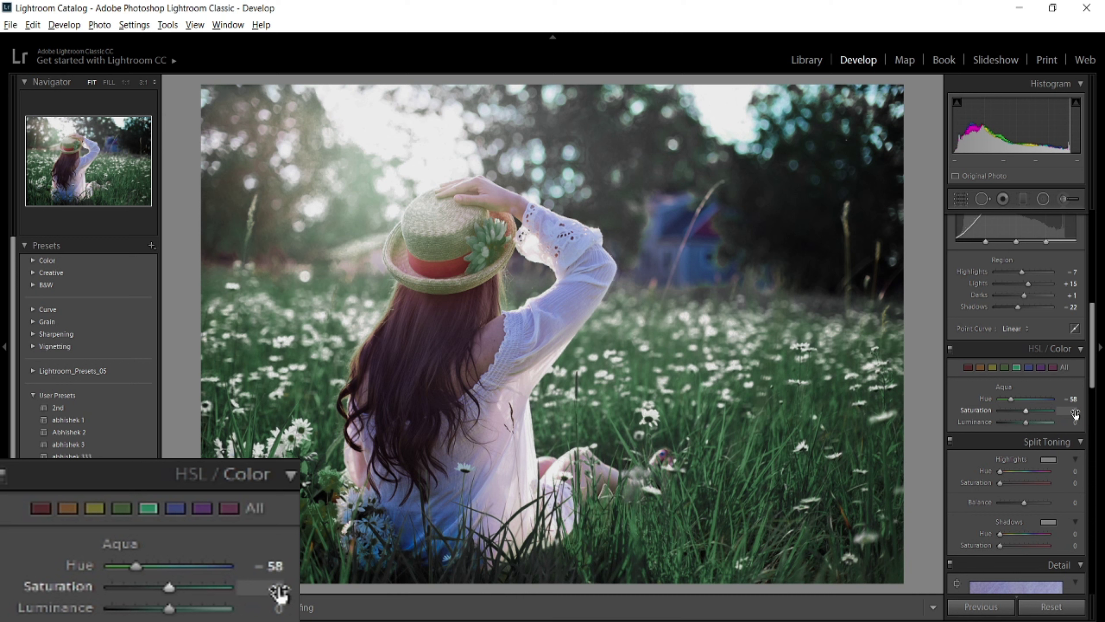
left_click(1074, 410)
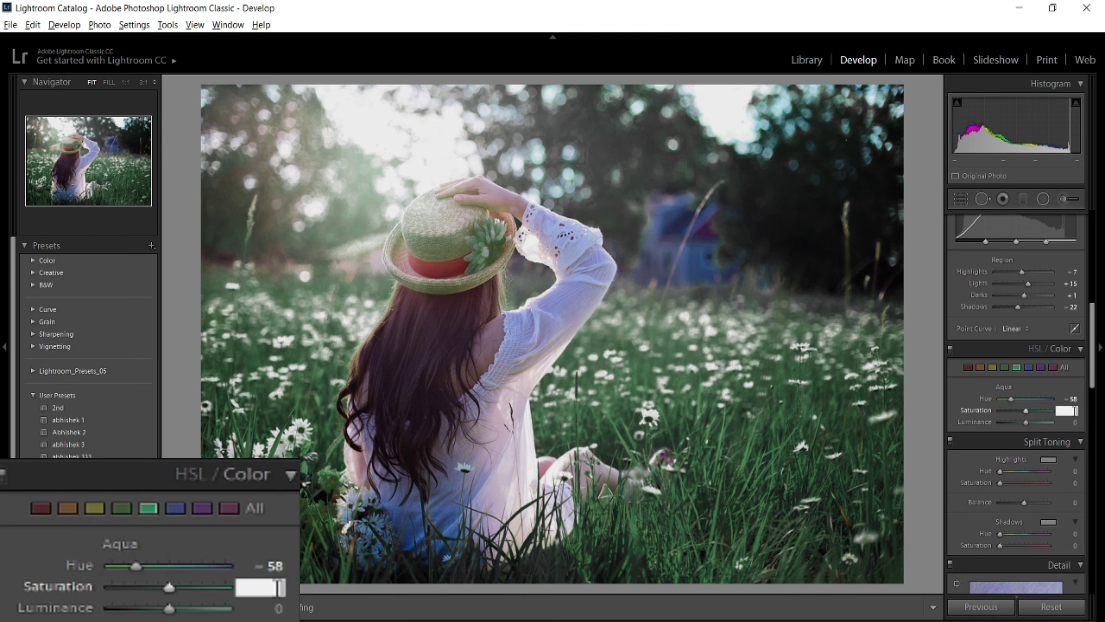
type("-24")
key("Tab")
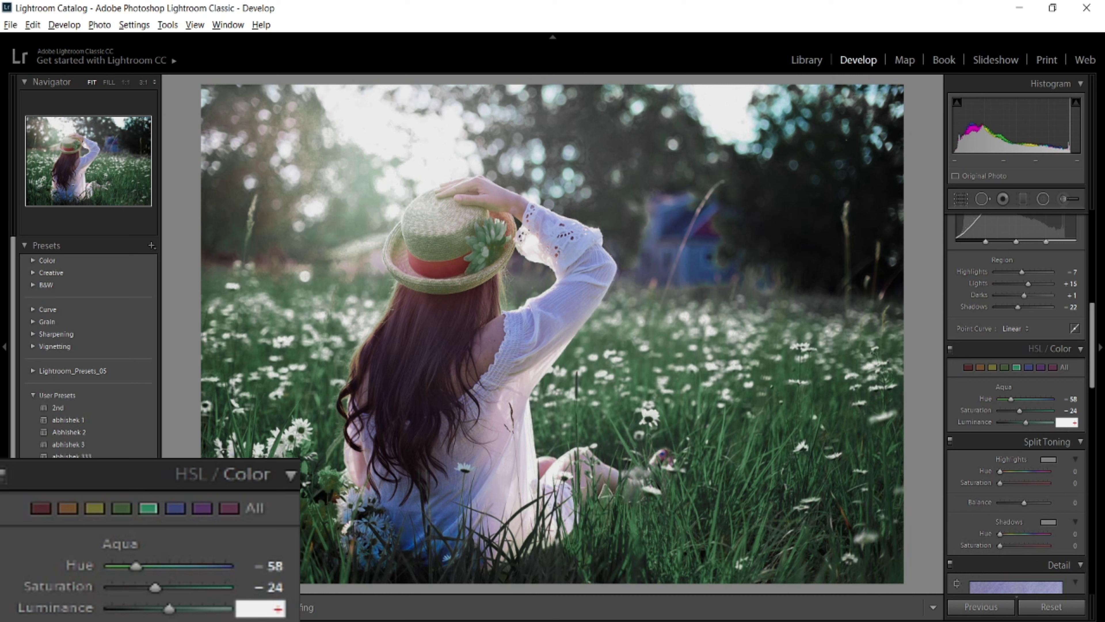
type("53")
key("Return")
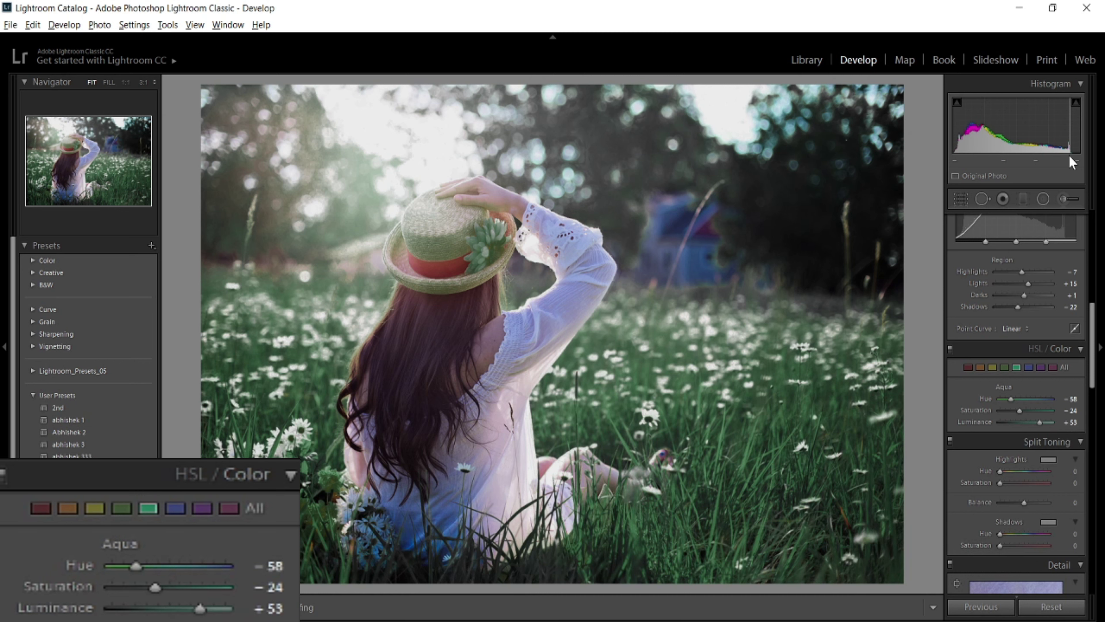
Set Blue to Hue +22, Saturation -87, Luminance +47
left_click(1029, 366)
left_click(1073, 399)
type("22")
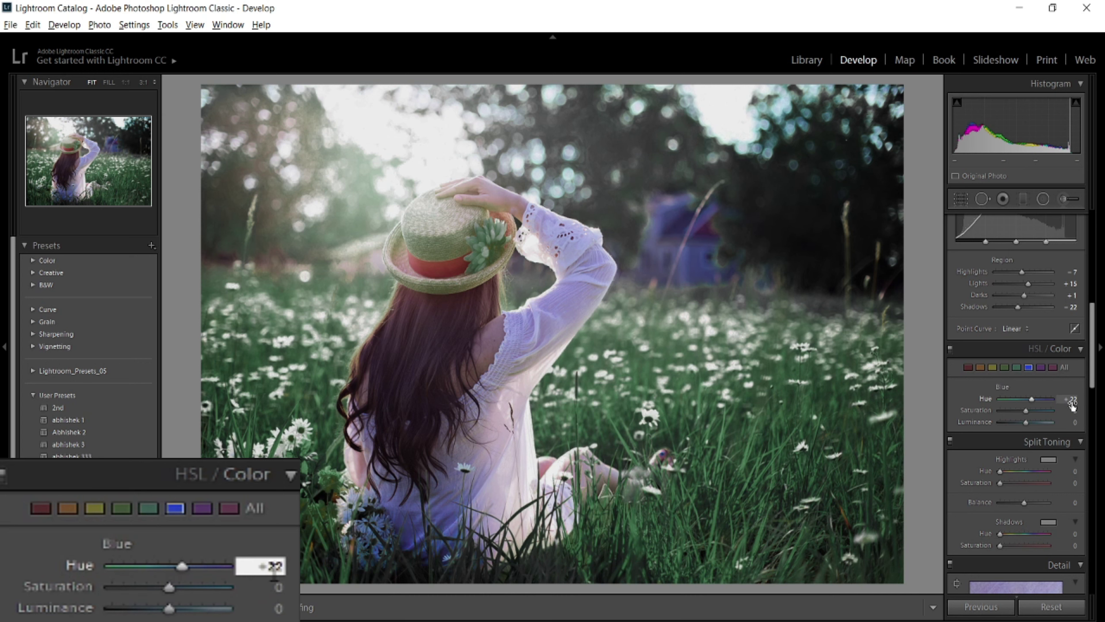
key("Return")
left_click(1061, 411)
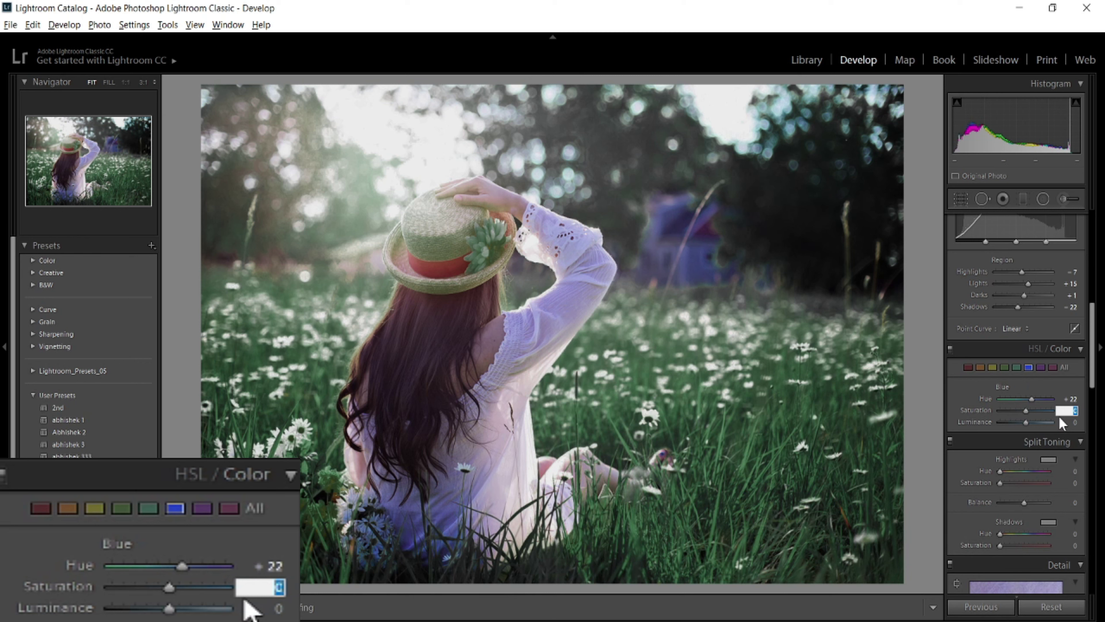
type("-87")
key("Return")
left_click_drag(1055, 424, 1040, 423)
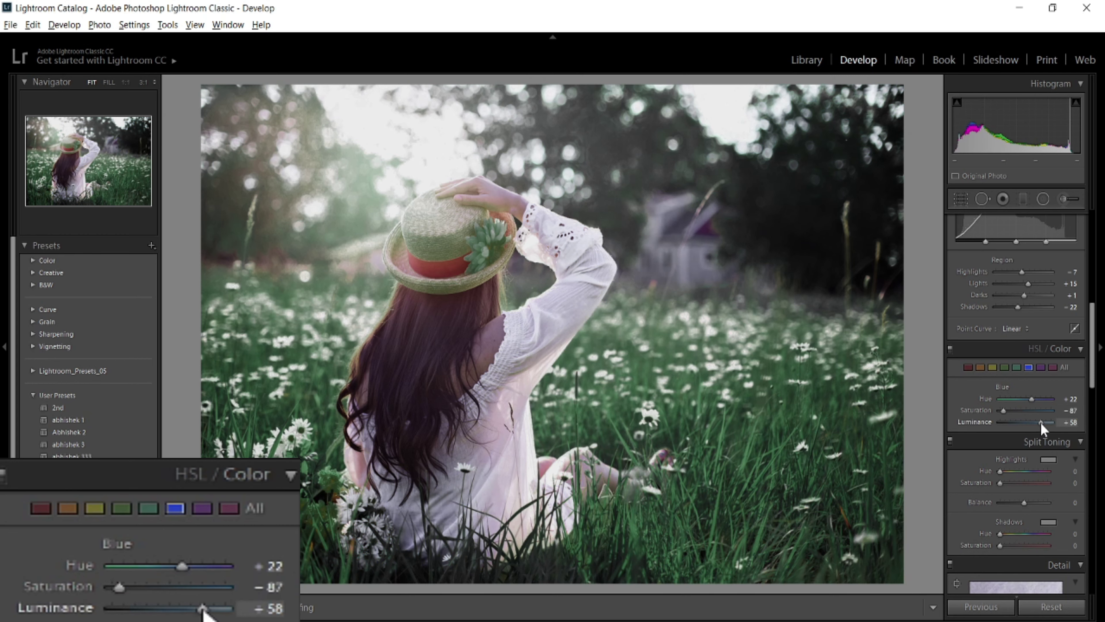
left_click(1069, 422)
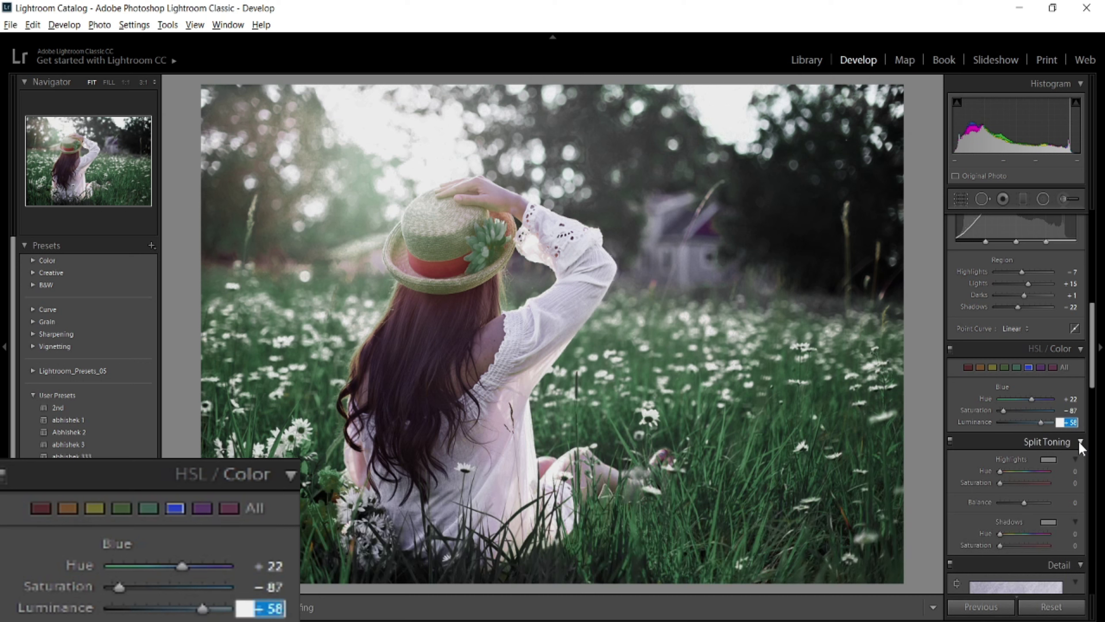
type("-47")
key("Return")
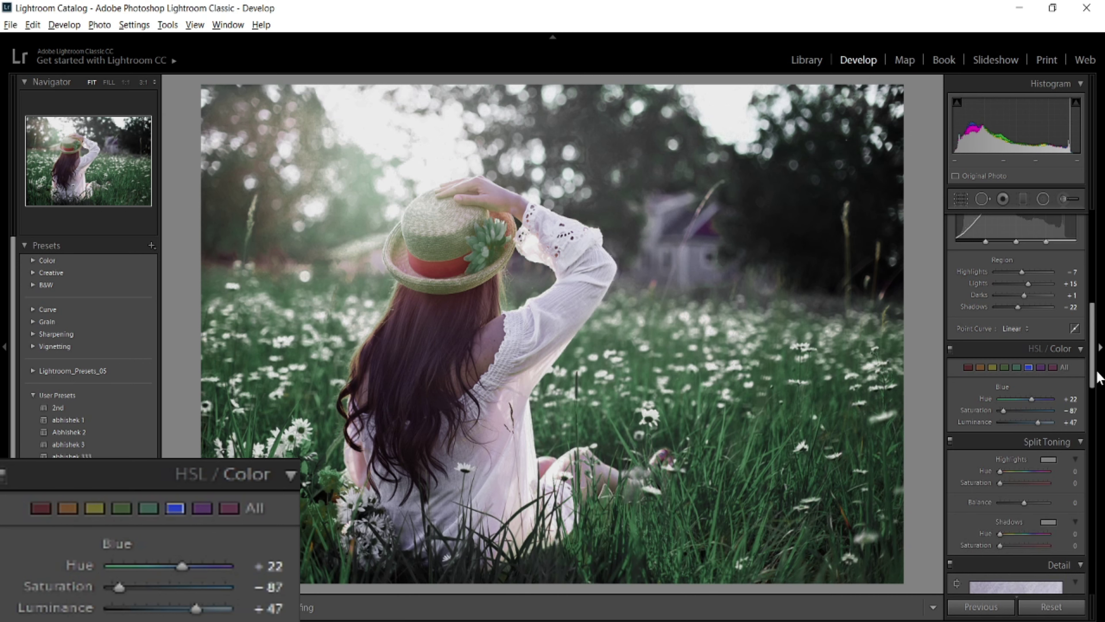
scroll(1095, 374, "down", 1)
Set Purple hue to +53 and Purple luminance to +44
left_click(1041, 316)
left_click_drag(1026, 346, 1038, 352)
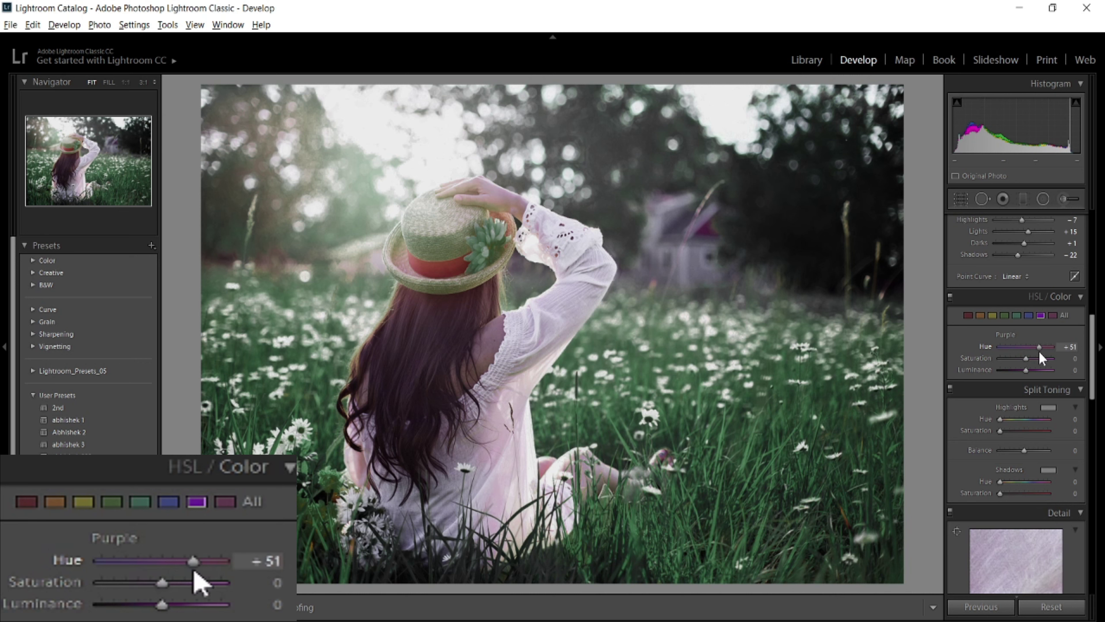
left_click(1076, 350)
key("BackSpace")
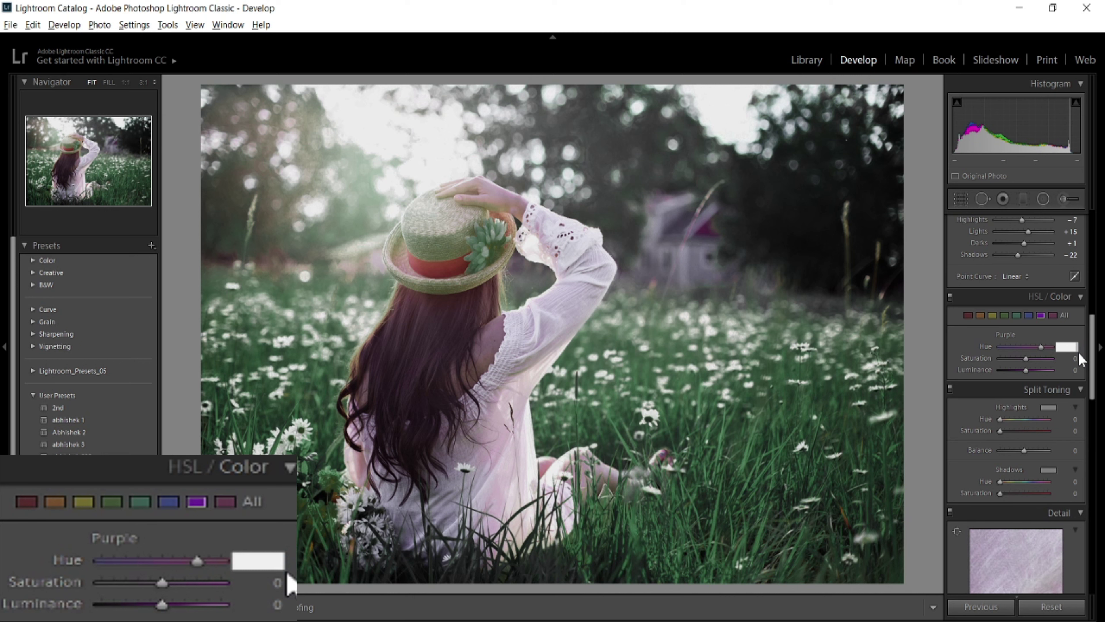
type("+53")
key("Return")
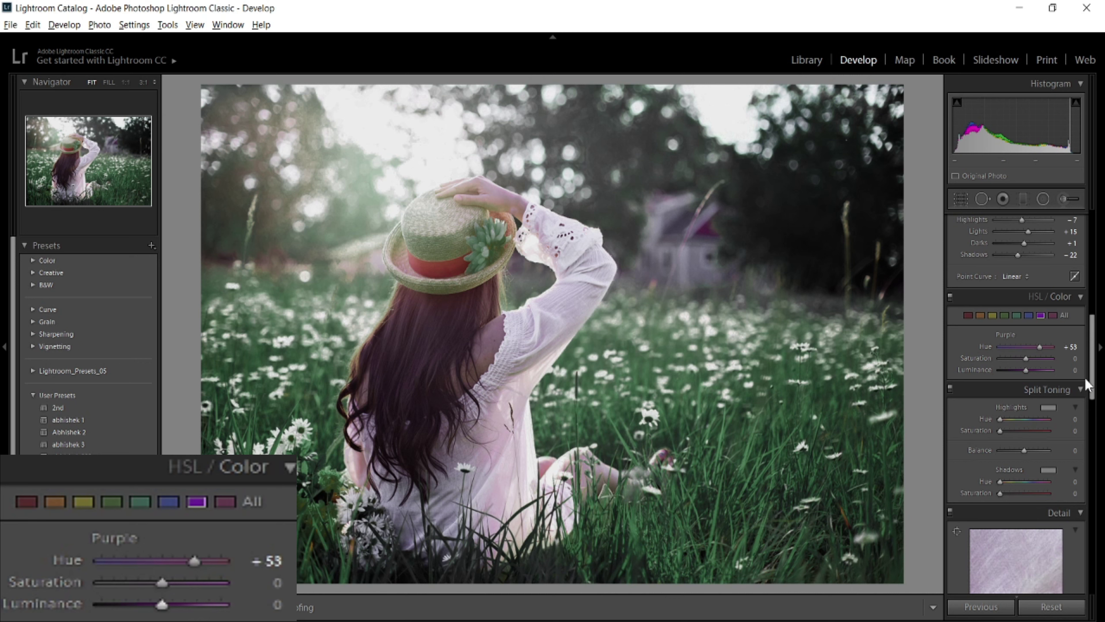
left_click(1070, 370)
type("44")
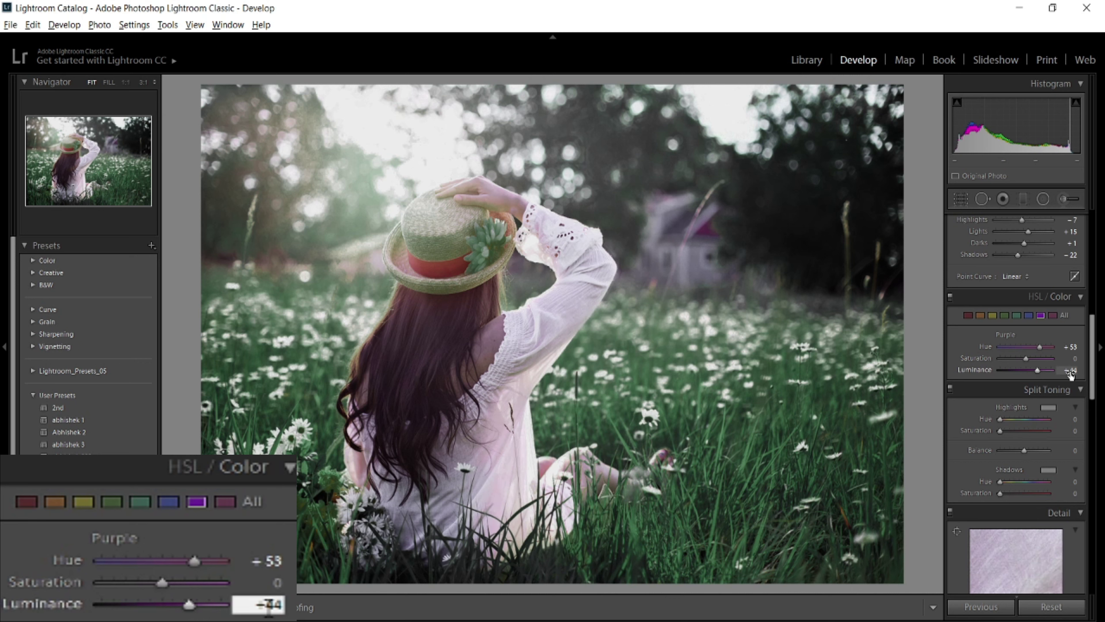
key("Return")
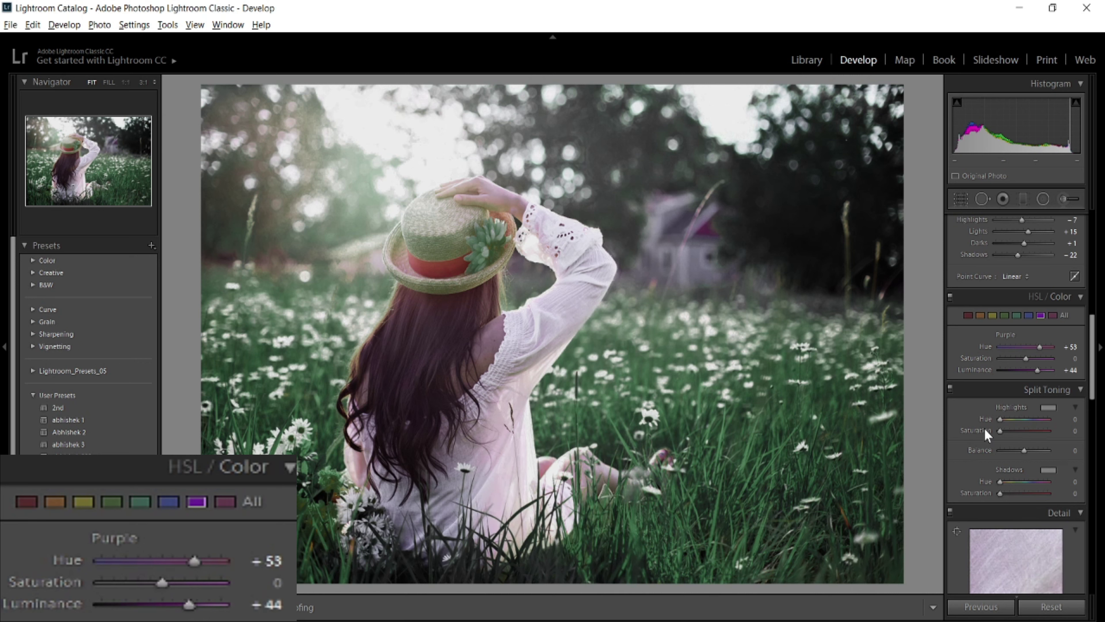
Keep Magenta hue at +7 and lower Magenta saturation to -11
left_click(1052, 315)
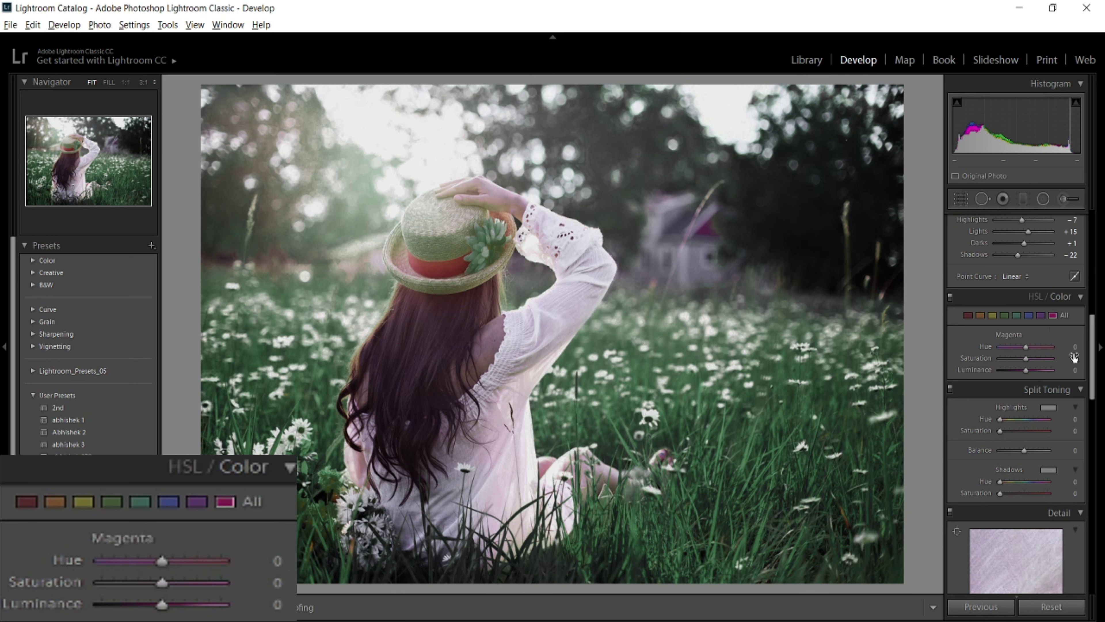
left_click(1073, 347)
type("+7")
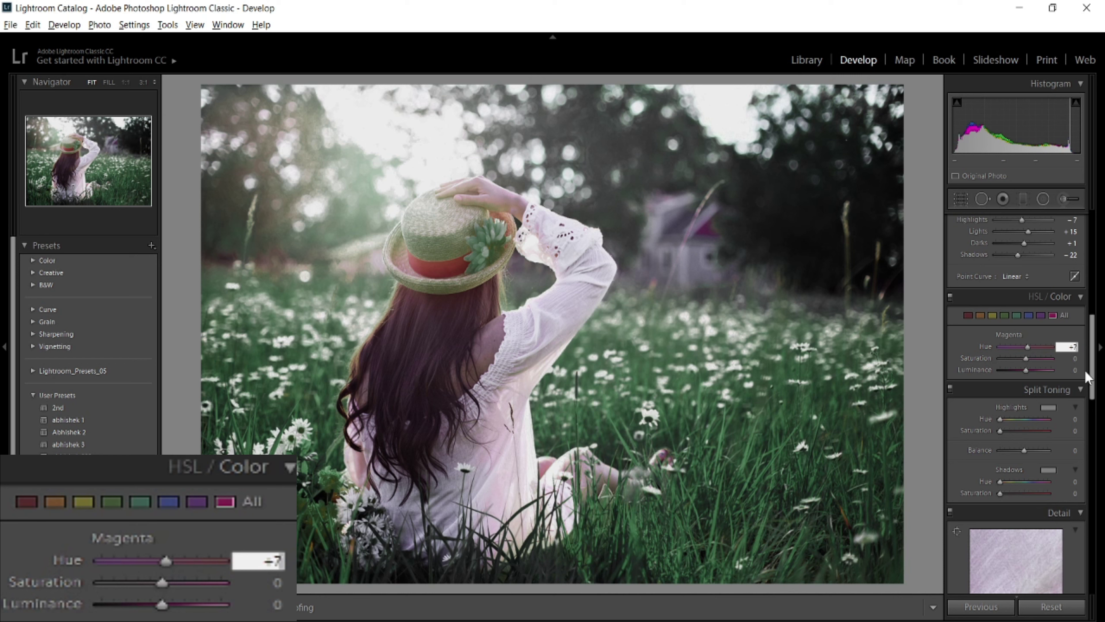
left_click(1074, 358)
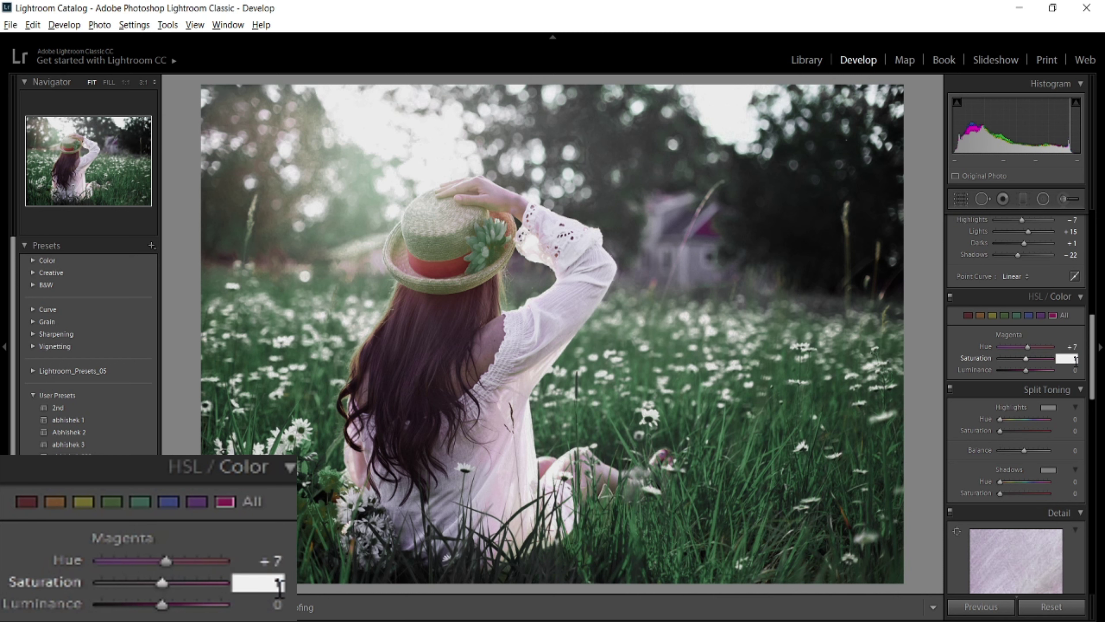
type("-11")
key("Return")
scroll(1070, 340, "down", 3)
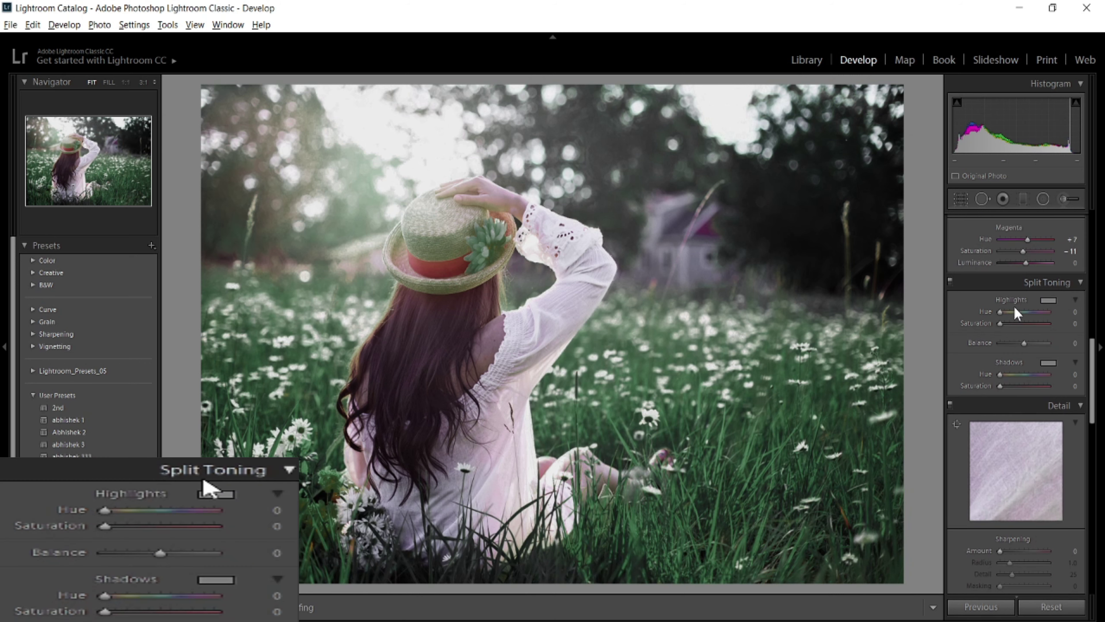
Set the Split Toning highlights to Hue 90 and Saturation 18
left_click(1074, 314)
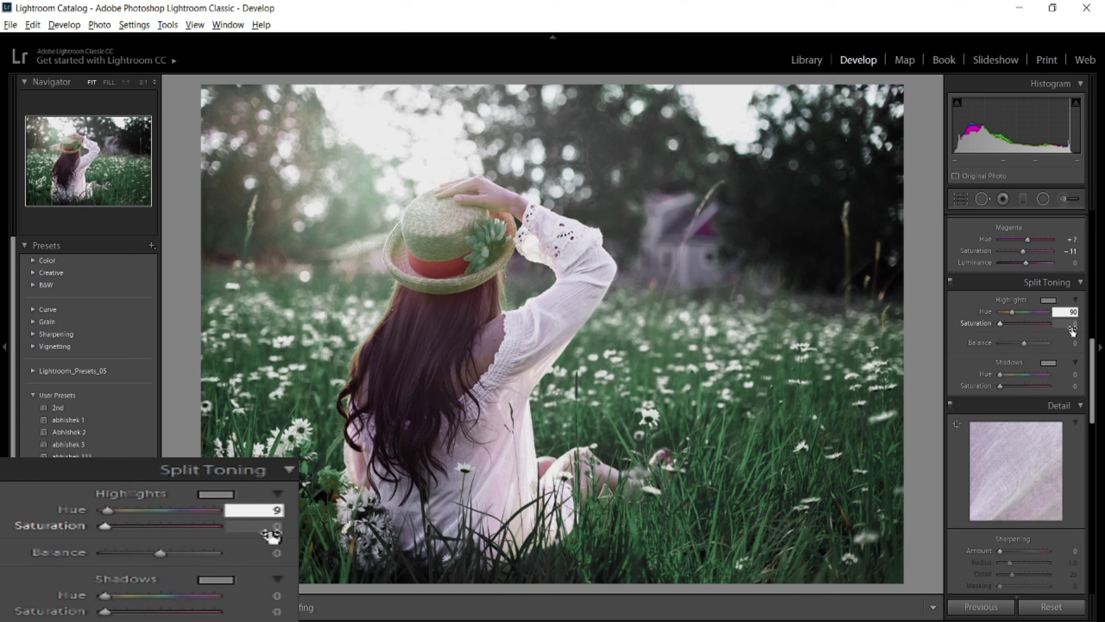
key("Return")
left_click(1073, 326)
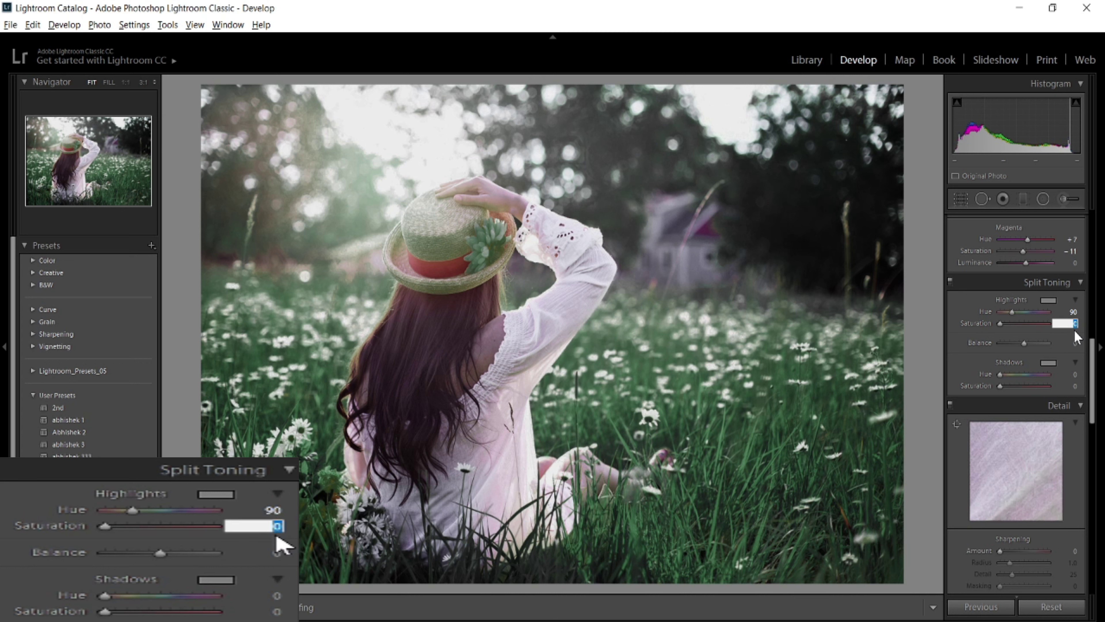
type("8")
key("Return")
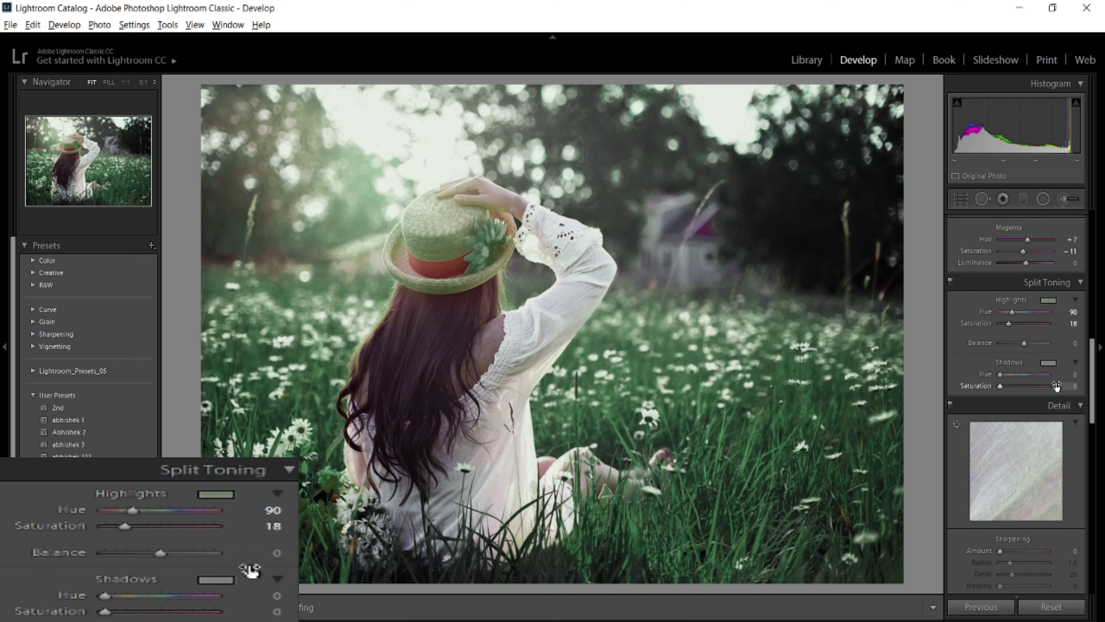
Give the Split Toning shadows Saturation 11 and Hue 167
left_click(1073, 375)
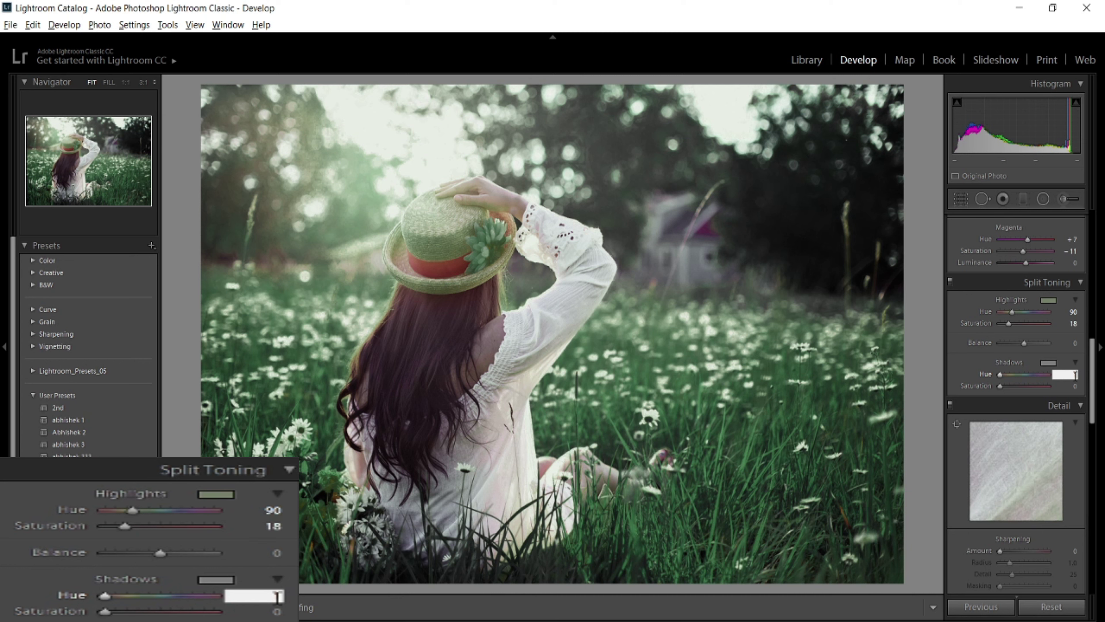
type("167")
left_click(1072, 387)
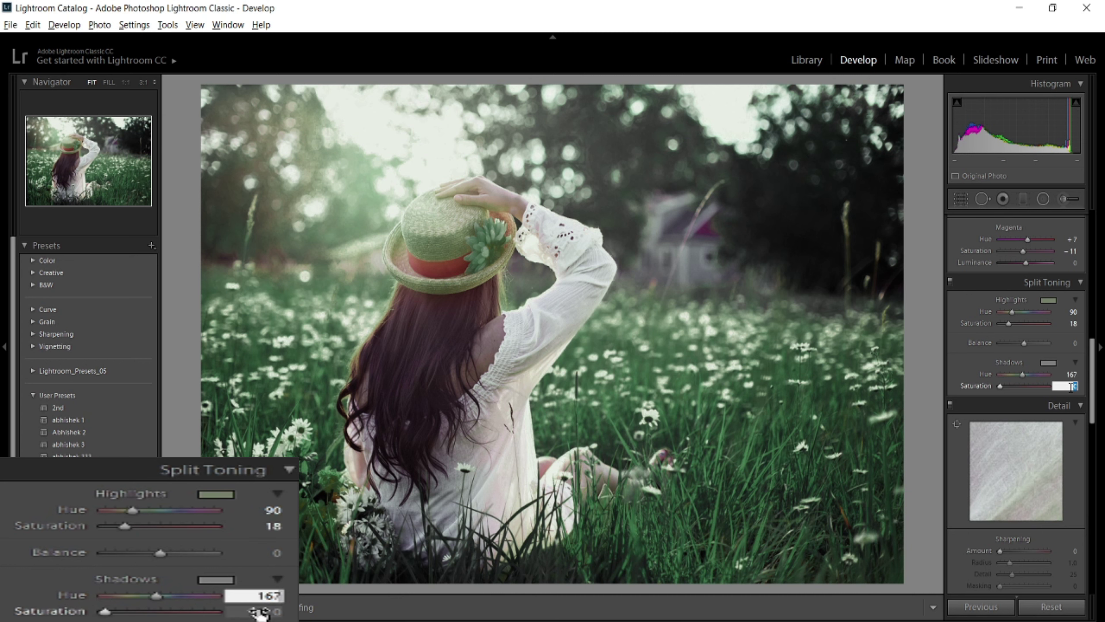
type("11")
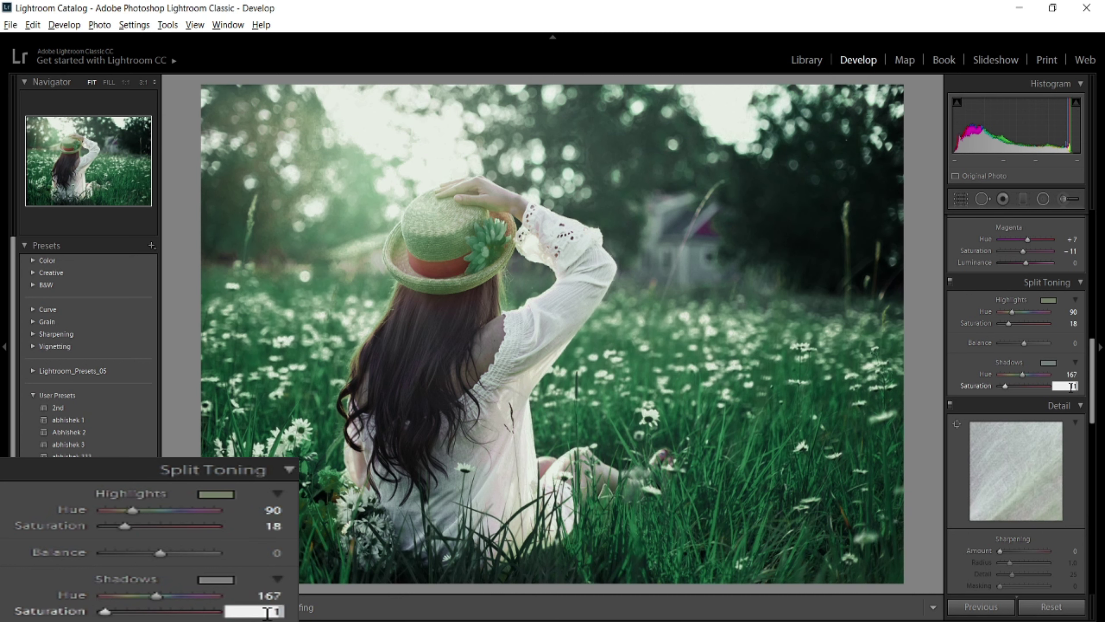
key("Return")
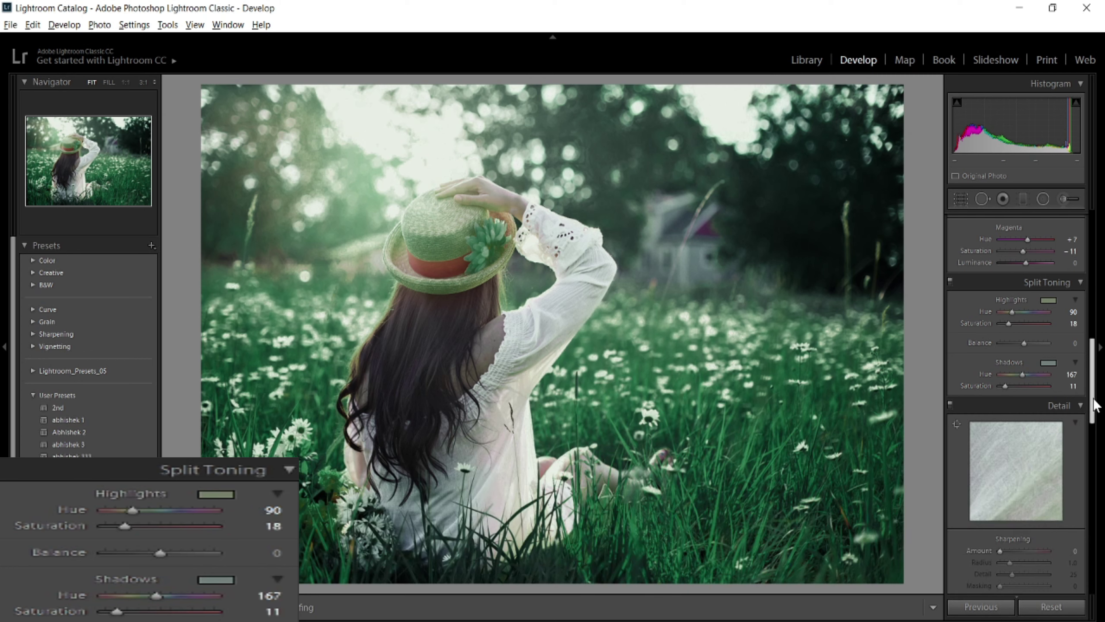
mouse_move(1023, 375)
left_mouse_down()
mouse_move(1007, 375)
mouse_move(1025, 378)
left_mouse_up()
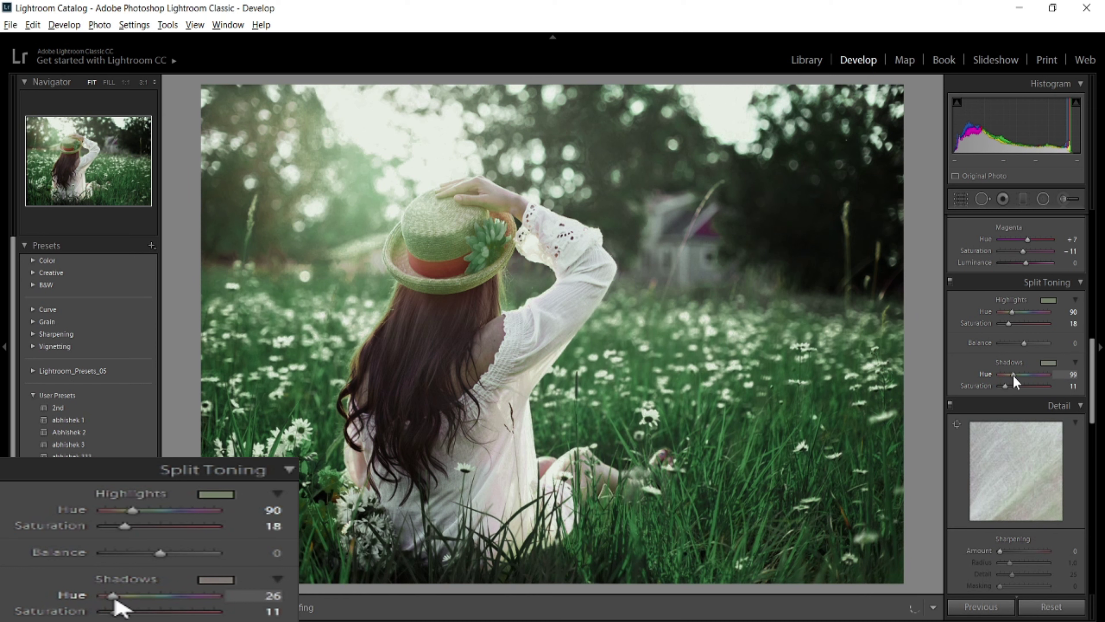
left_click_drag(1025, 377, 1010, 376)
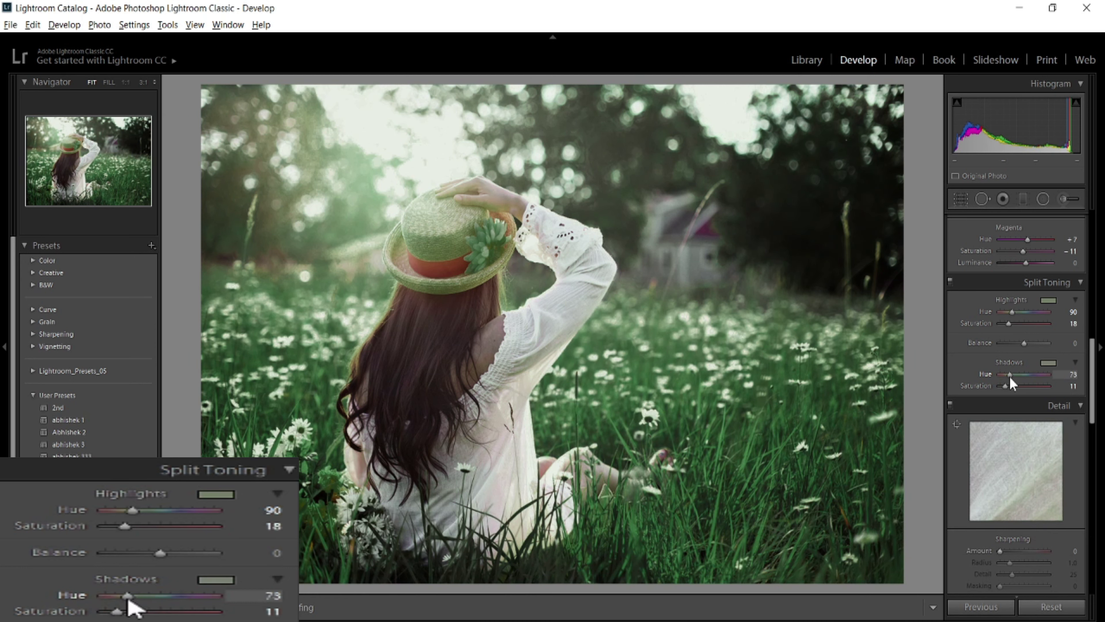
left_click(1021, 374)
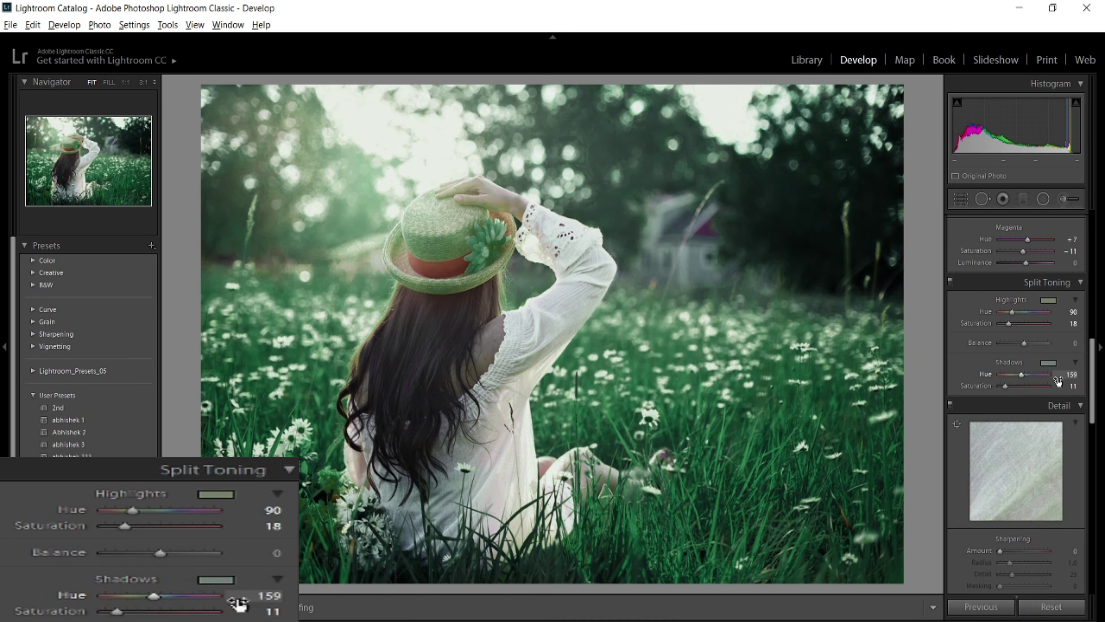
left_click_drag(1025, 374, 1025, 374)
left_click(1073, 374)
type("167")
key("Return")
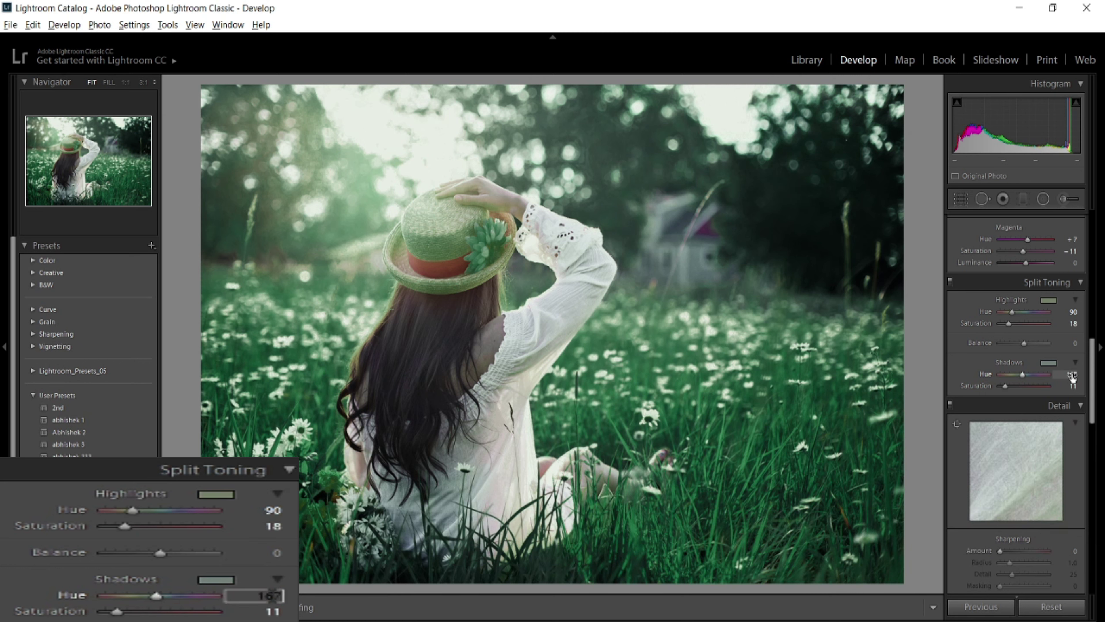
Set Noise Reduction Luminance to 18 and its Detail to 2, leaving Color at 0
scroll(1092, 392, "down", 3)
scroll(1094, 457, "down", 3)
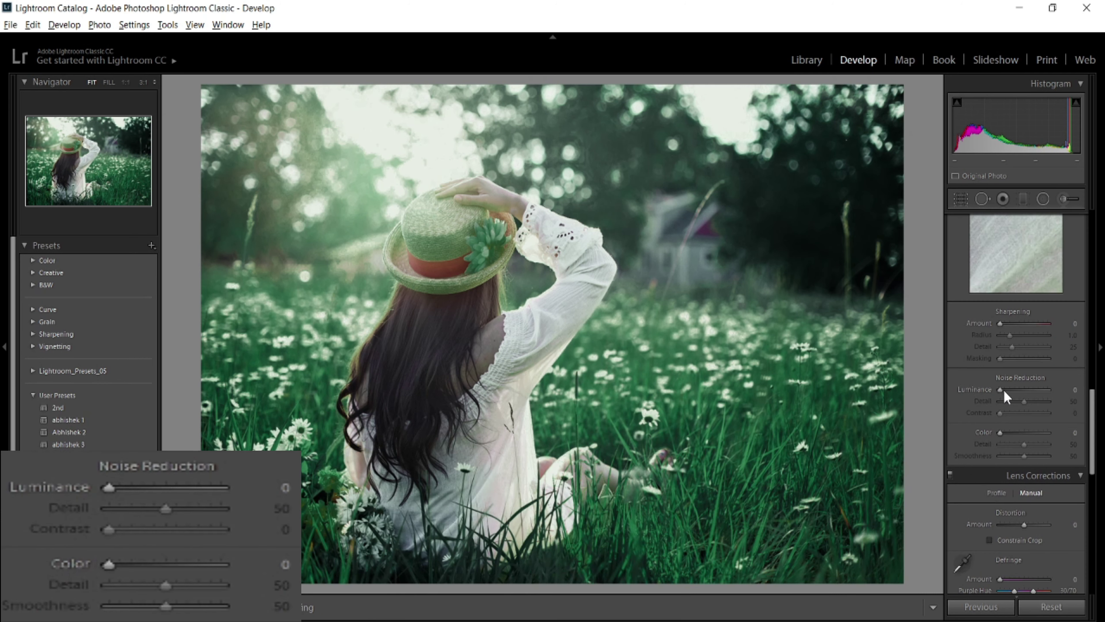
left_click(1073, 390)
type("18")
key("Return")
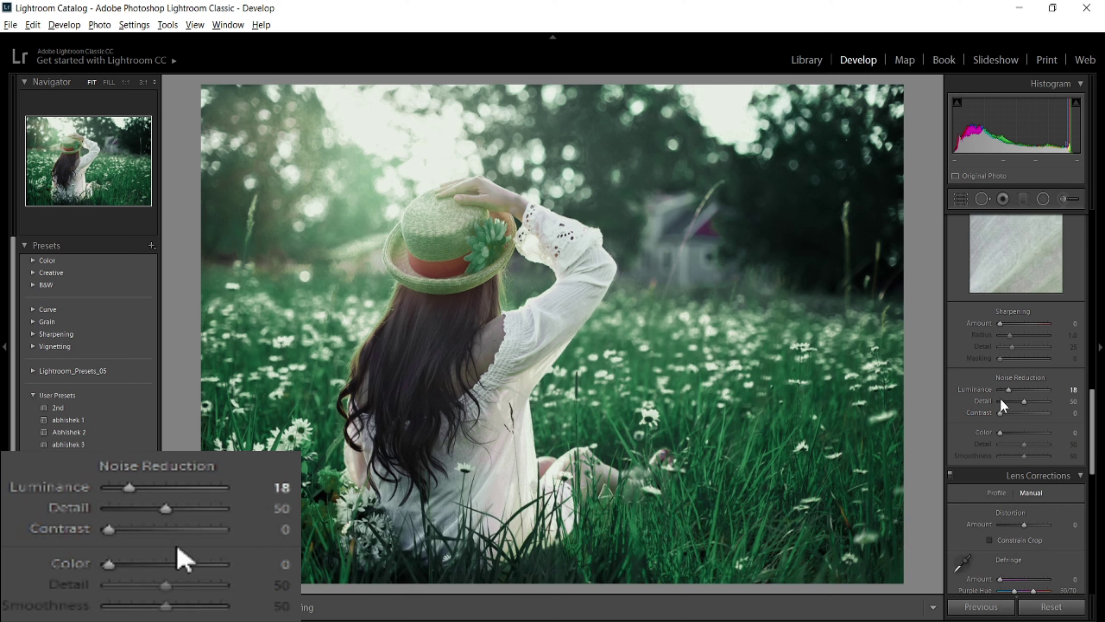
left_click(1074, 401)
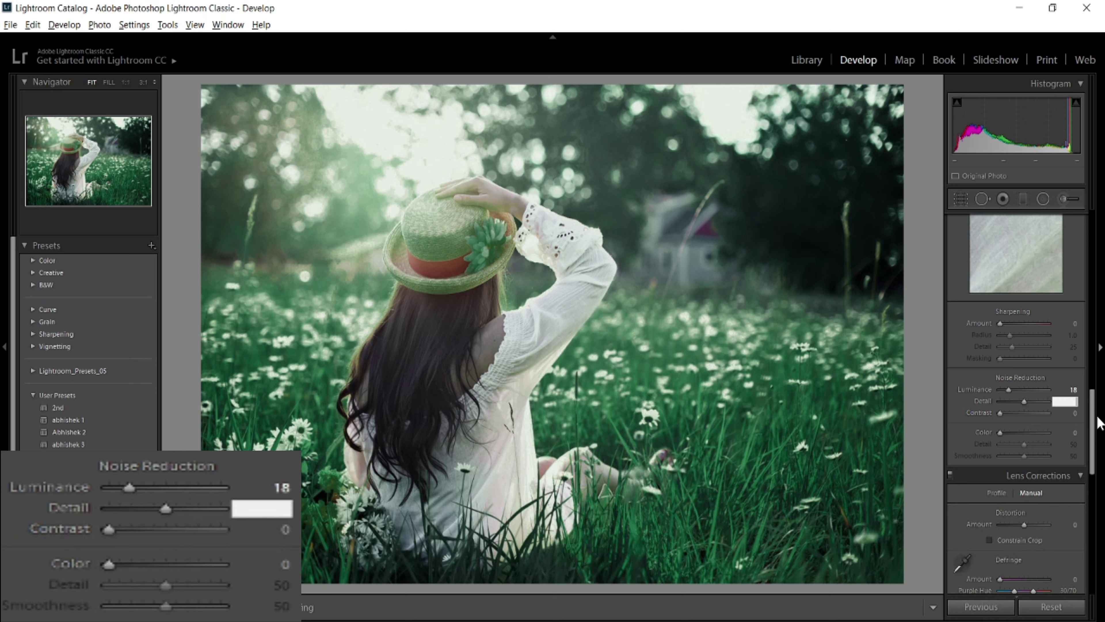
type("2")
key("Return")
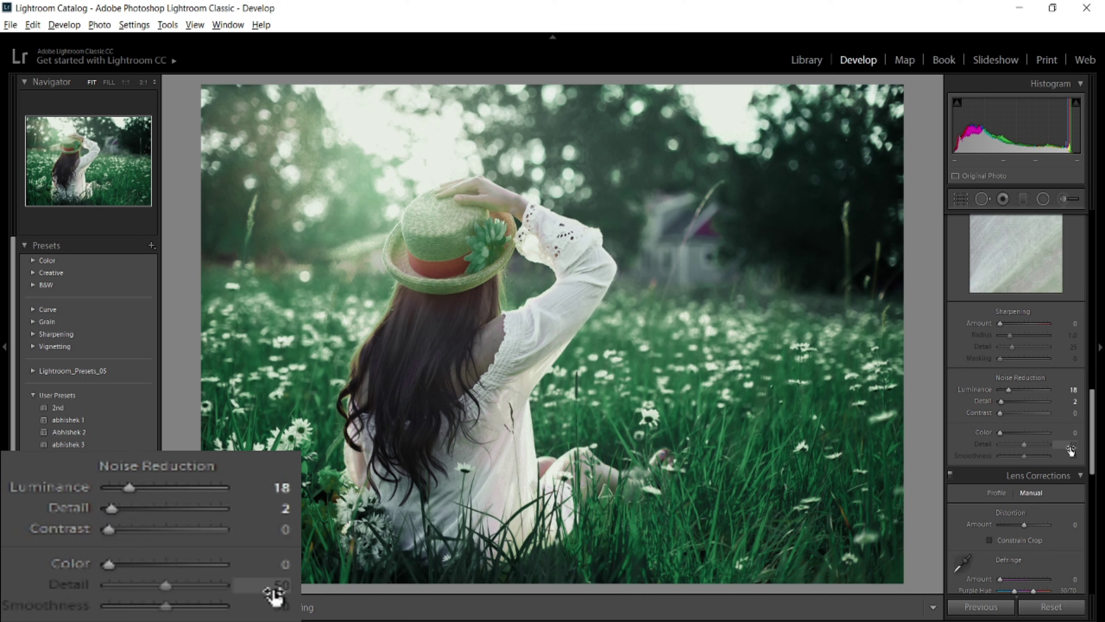
left_click_drag(1093, 460, 1093, 518)
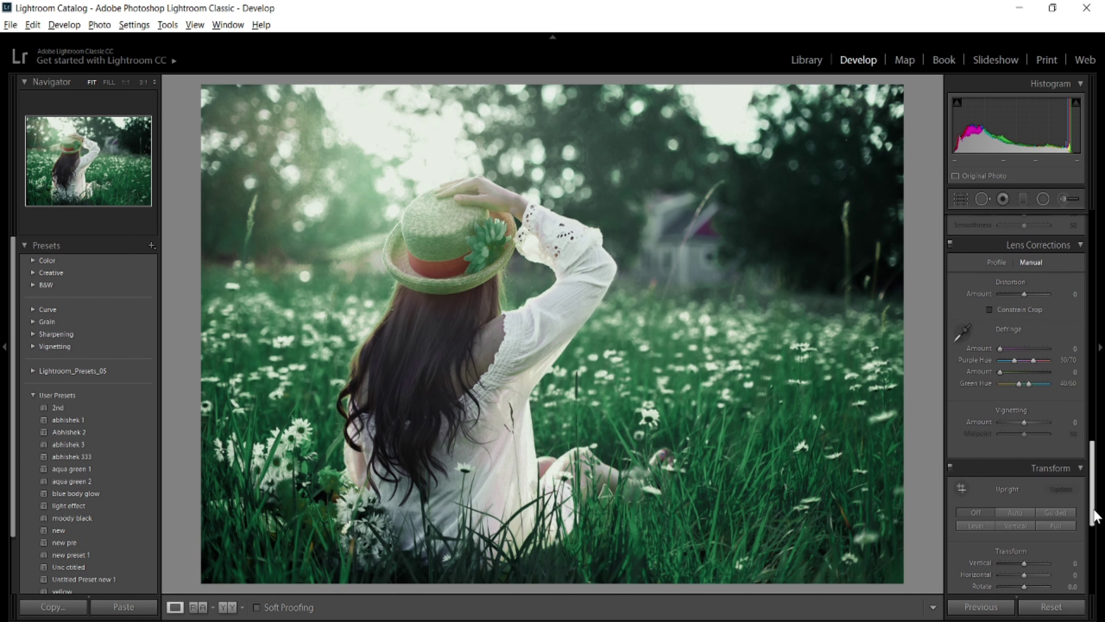
Set the Lens Corrections vignetting amount to -67 and adjust its midpoint
left_click(1074, 422)
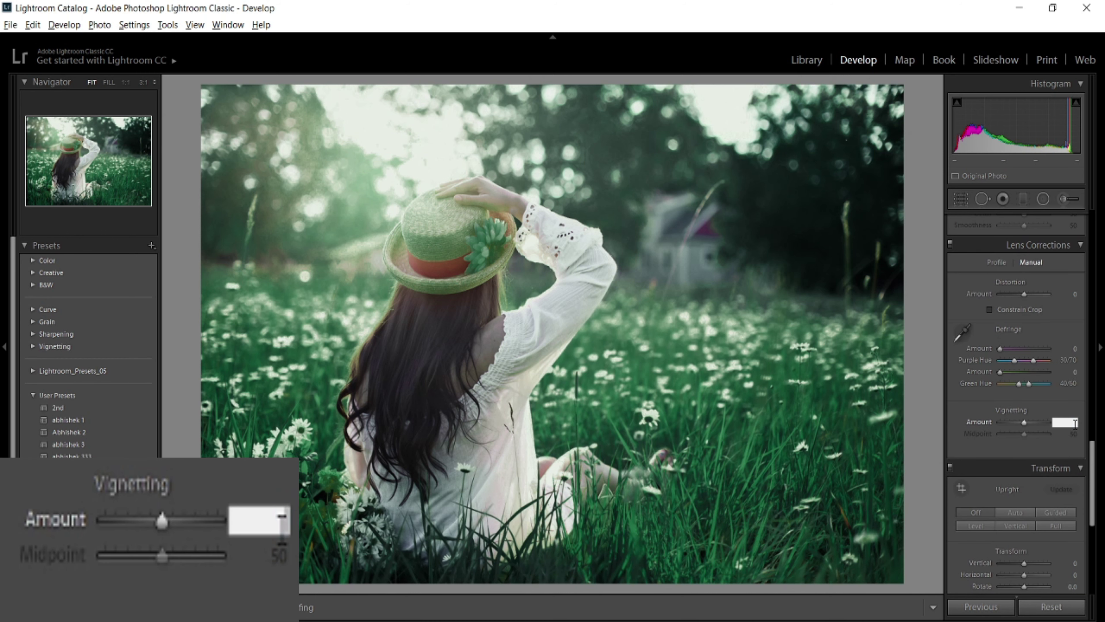
type("-67")
key("Return")
left_click(1068, 435)
type("16")
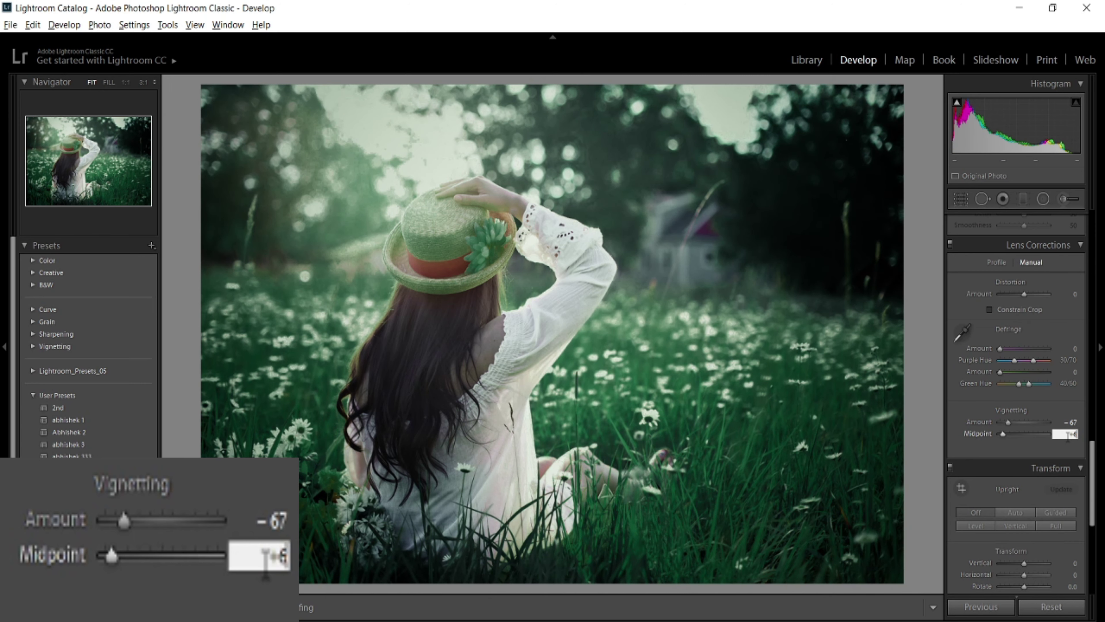
type("4")
key("Return")
Give the post-crop vignette amount +17, midpoint 26 and roundness -33
left_click_drag(1093, 490, 1092, 558)
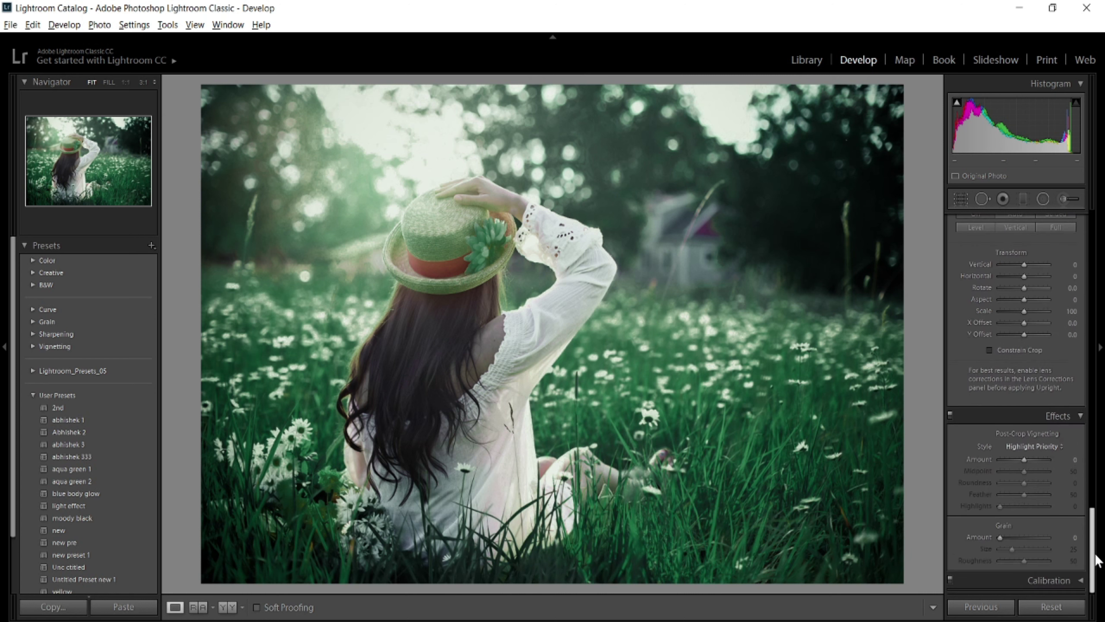
left_click(1066, 459)
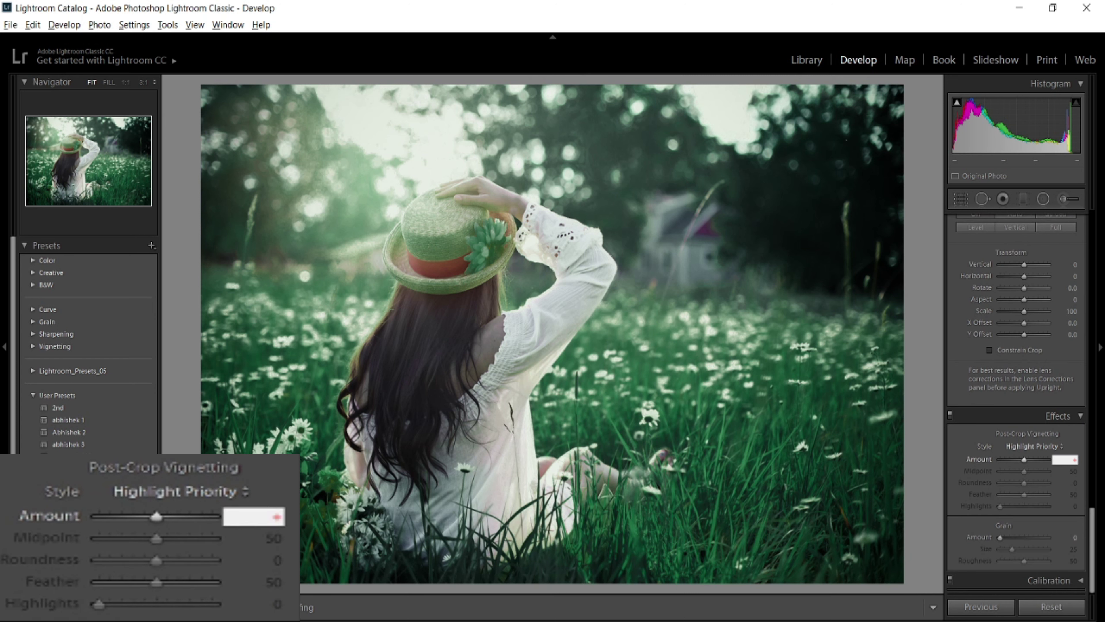
type("17")
left_click(1072, 471)
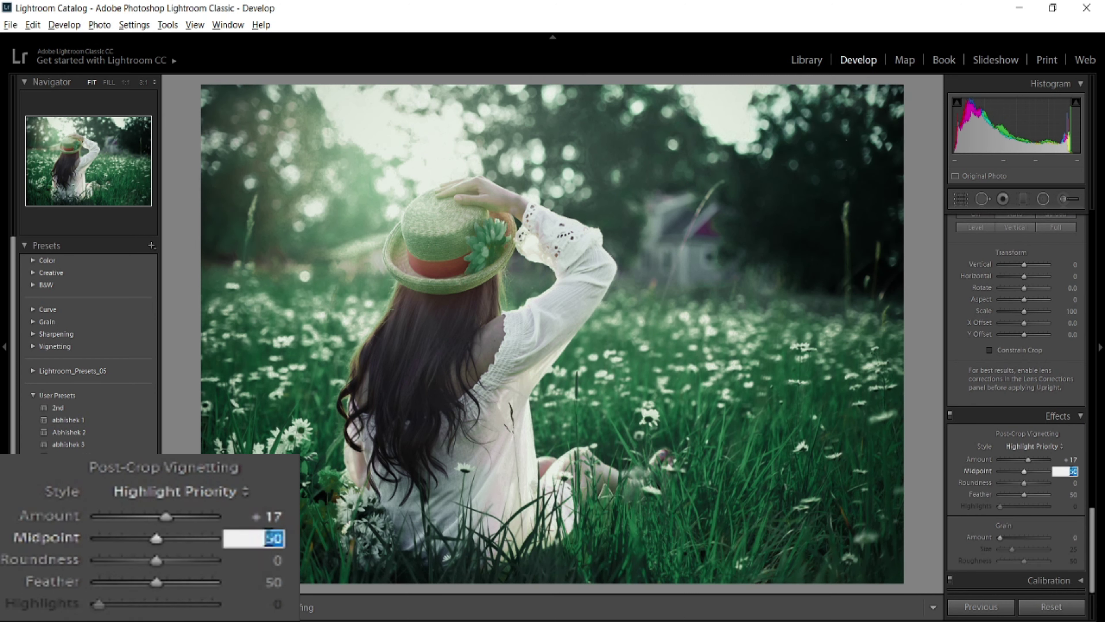
type("26")
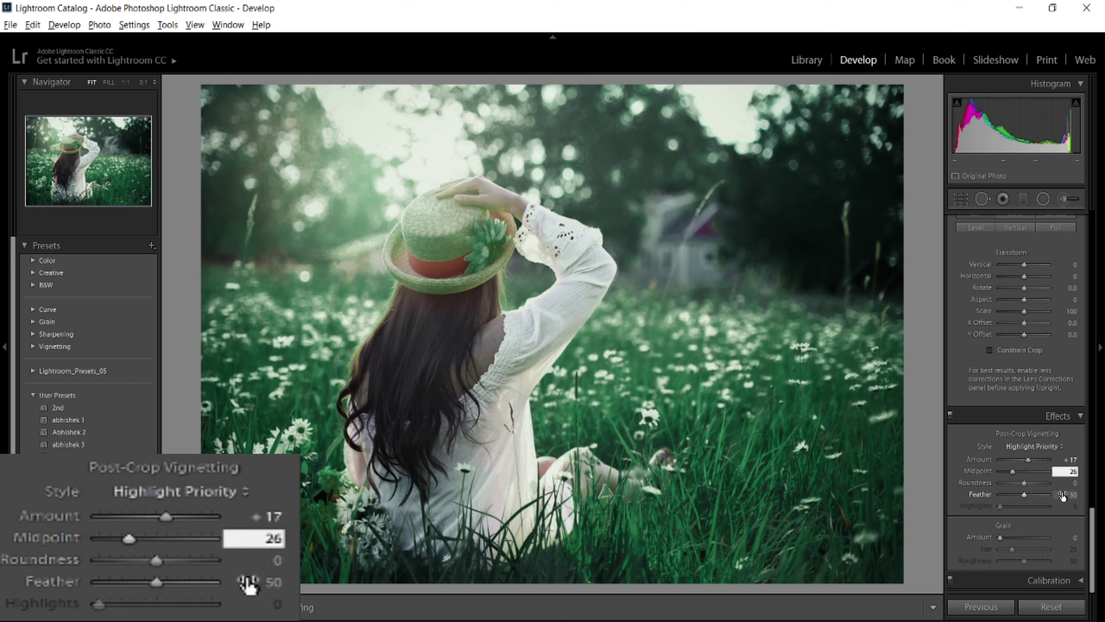
key("Return")
left_click(1073, 483)
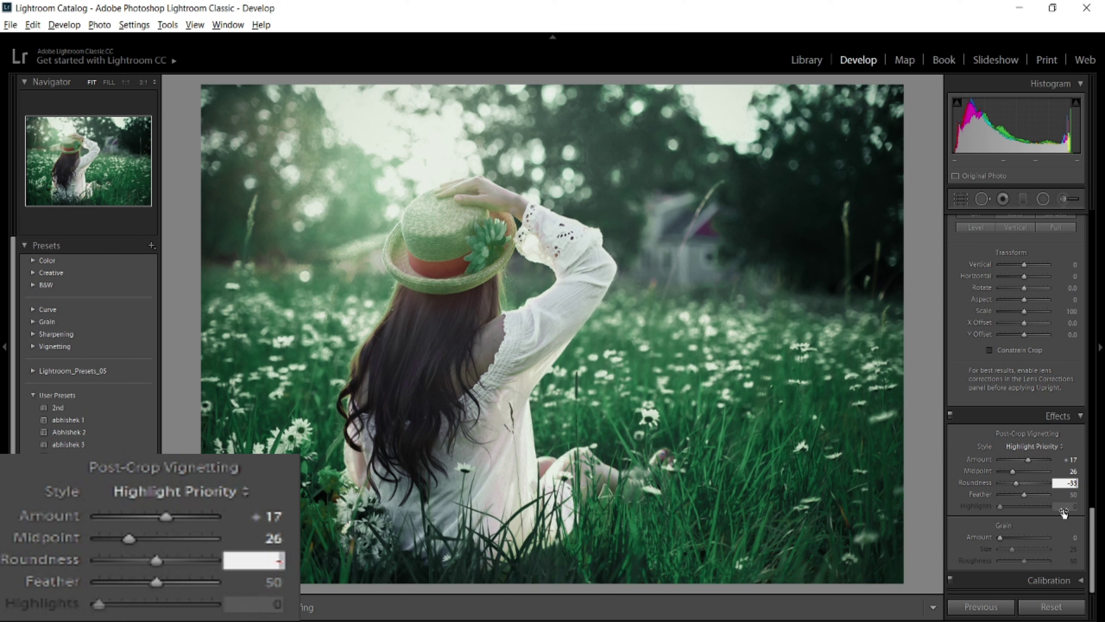
type("-33")
key("Return")
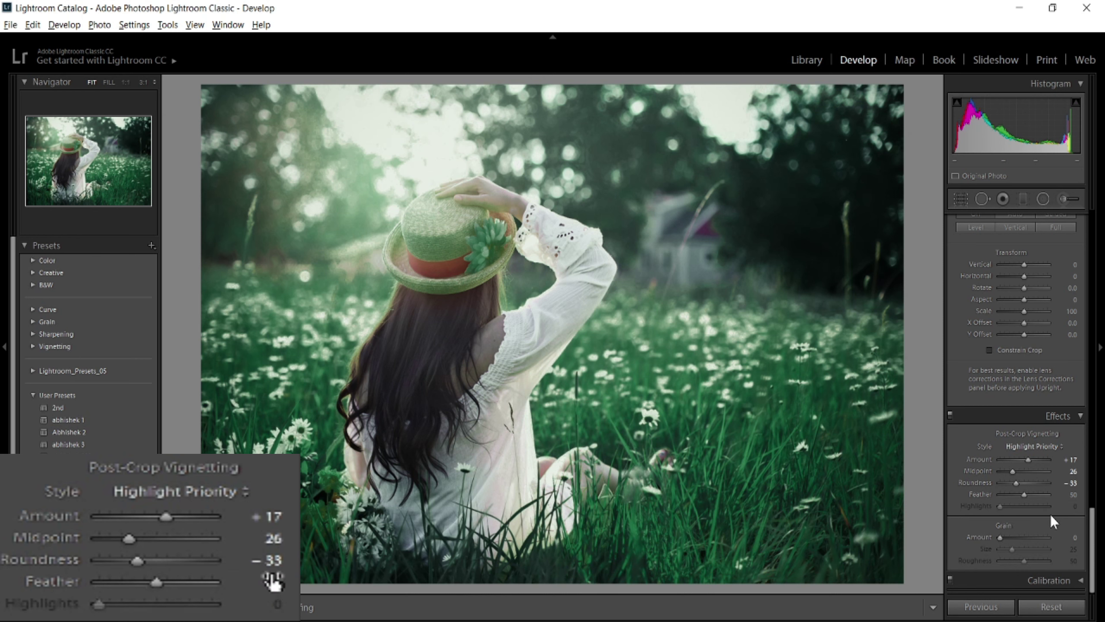
left_click(1074, 508)
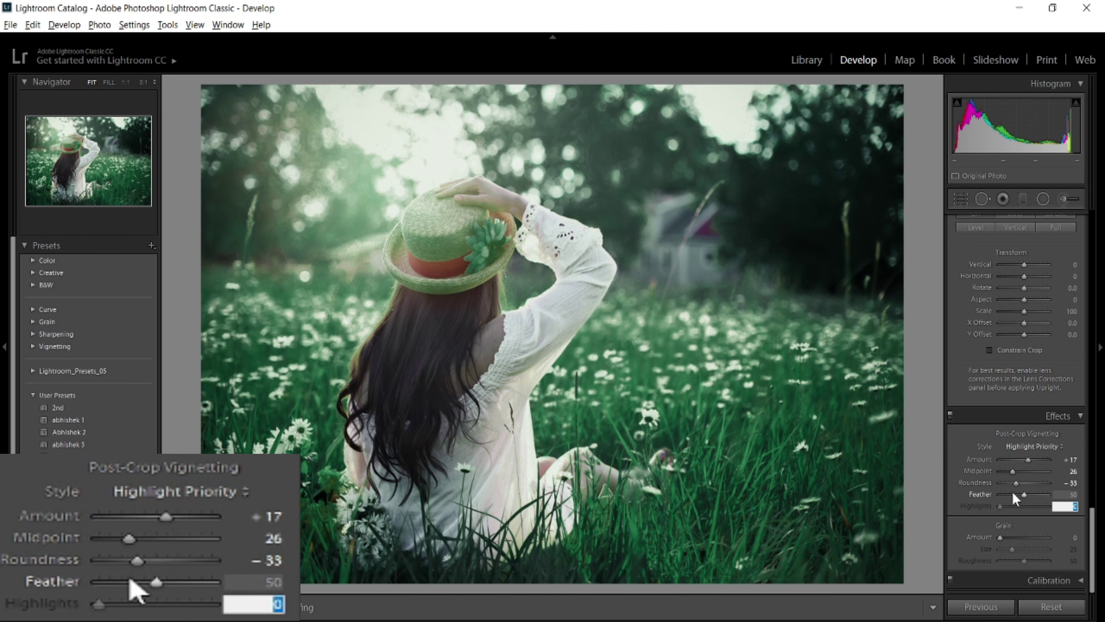
Keep vignette Highlights at 0 and show the Before/After side-by-side comparison
key("Return")
key("y")
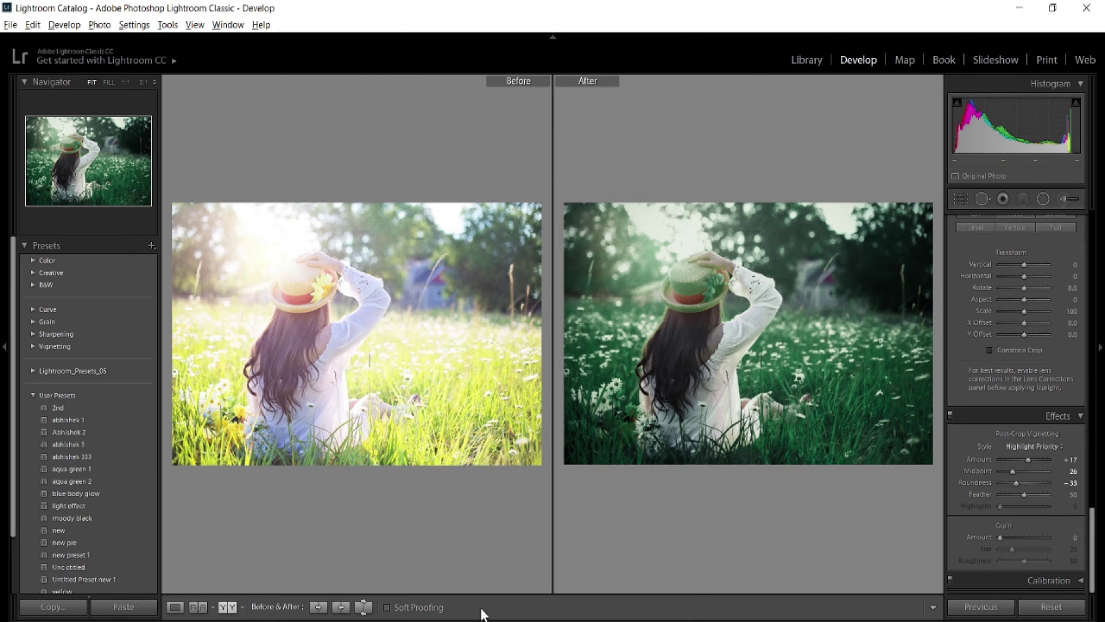